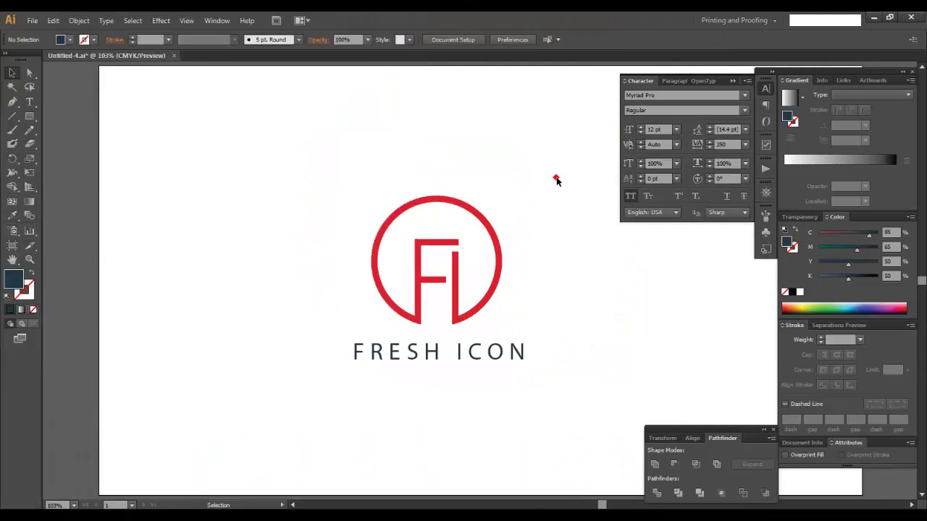
- Scale the reference FI logo down and move it into the artboard's upper-left corner
drag(556, 180, 397, 358)
mouse_move(533, 196)
mouse_down()
mouse_move(490, 242)
mouse_move(234, 160)
mouse_up()
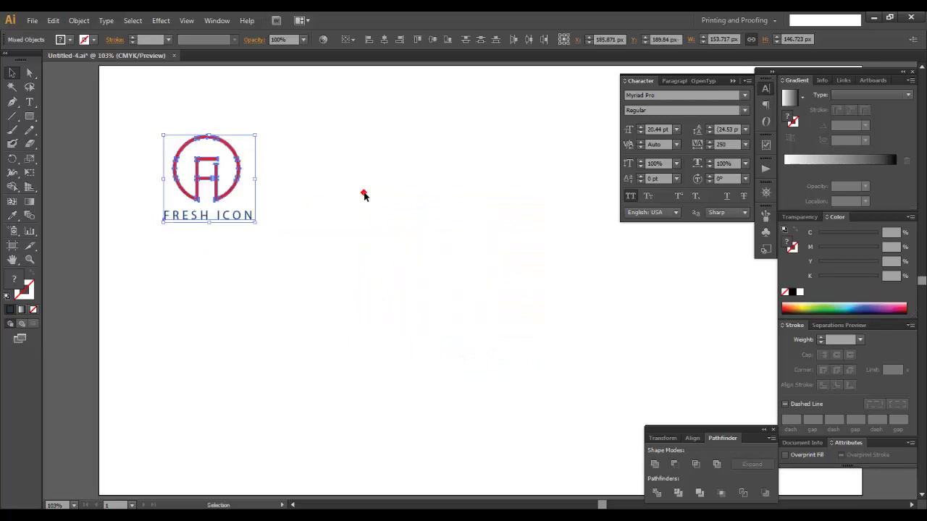
click(363, 196)
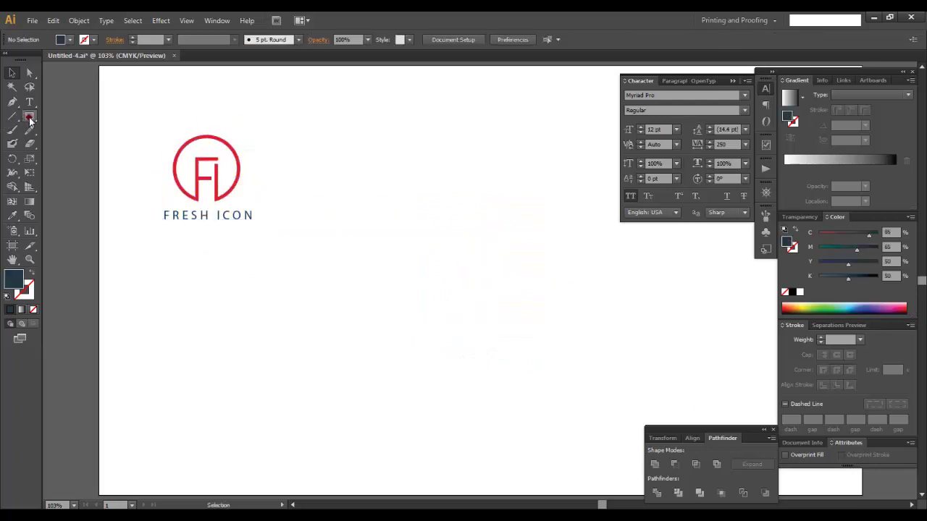
- Draw a 100×100 px circle with a stroke and no fill
click(30, 115)
click(54, 143)
click(424, 196)
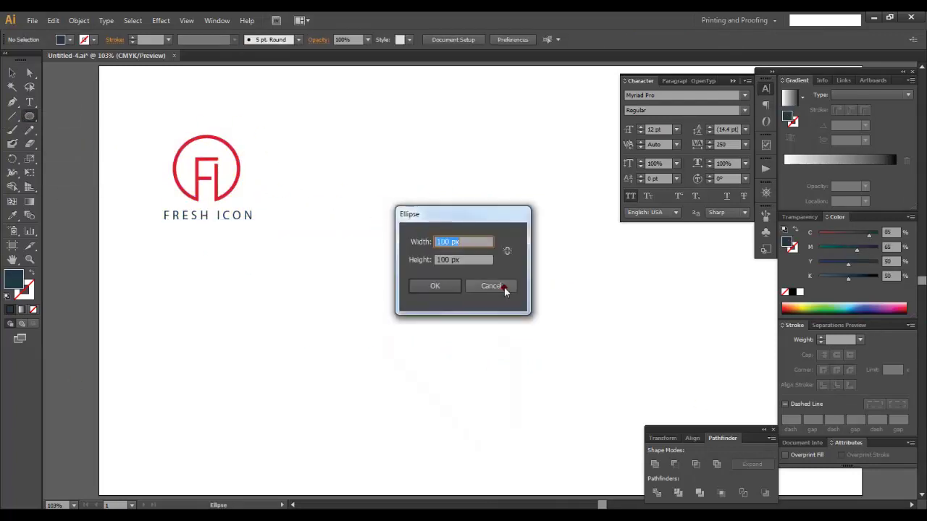
click(433, 285)
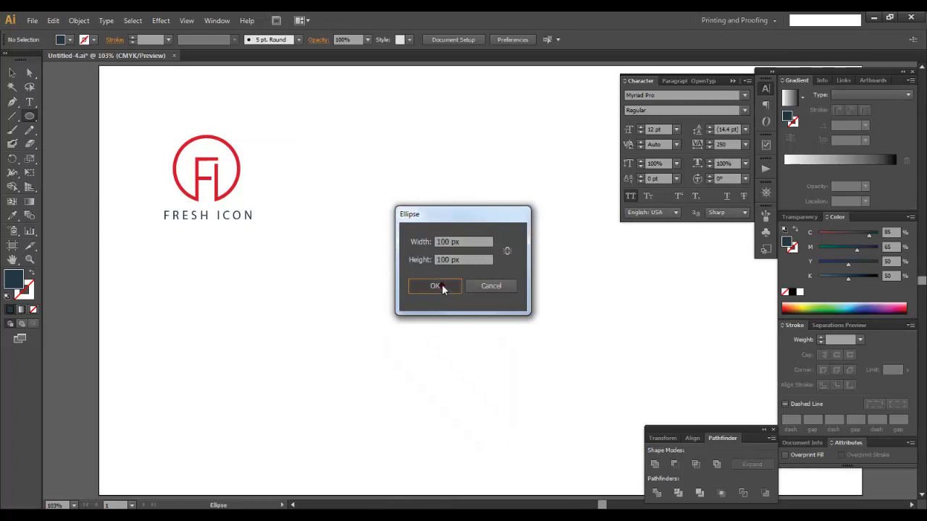
click(34, 275)
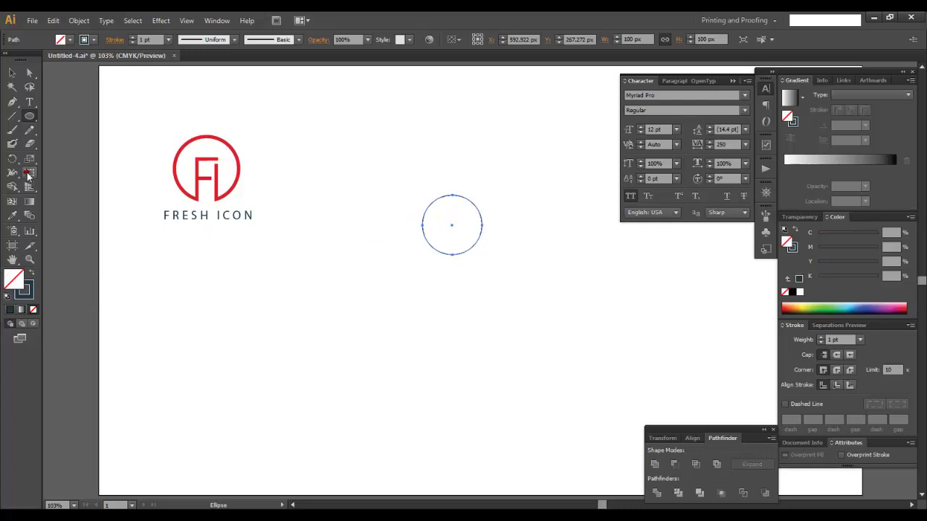
- Add a 30×30 px square centred horizontally and vertically on the circle
drag(29, 116, 59, 114)
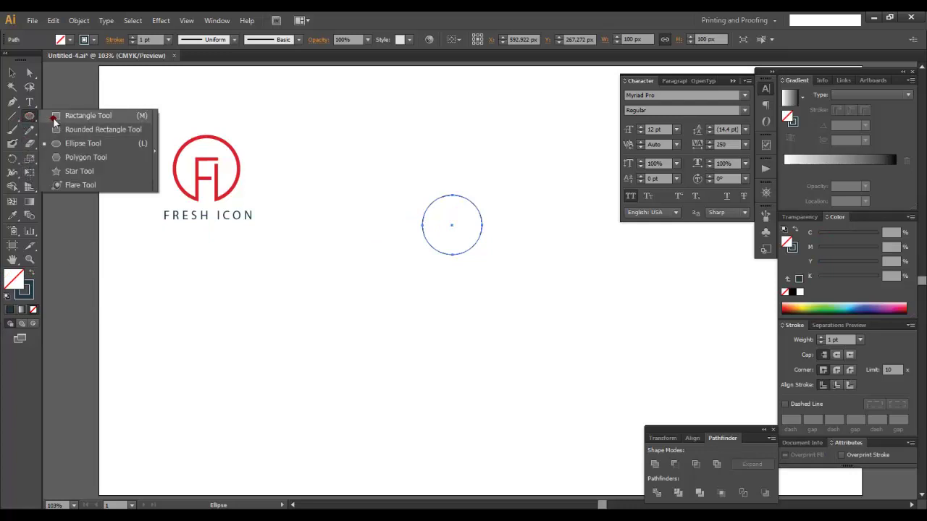
click(367, 287)
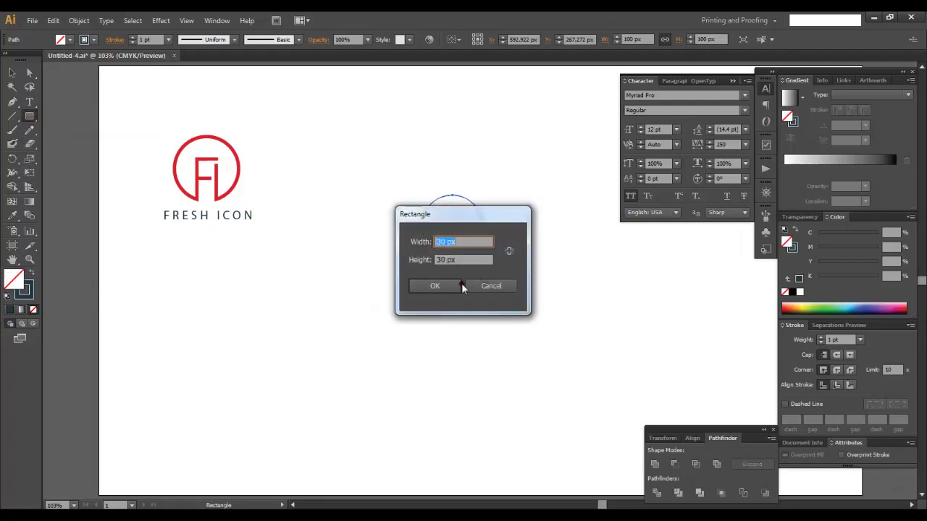
click(440, 259)
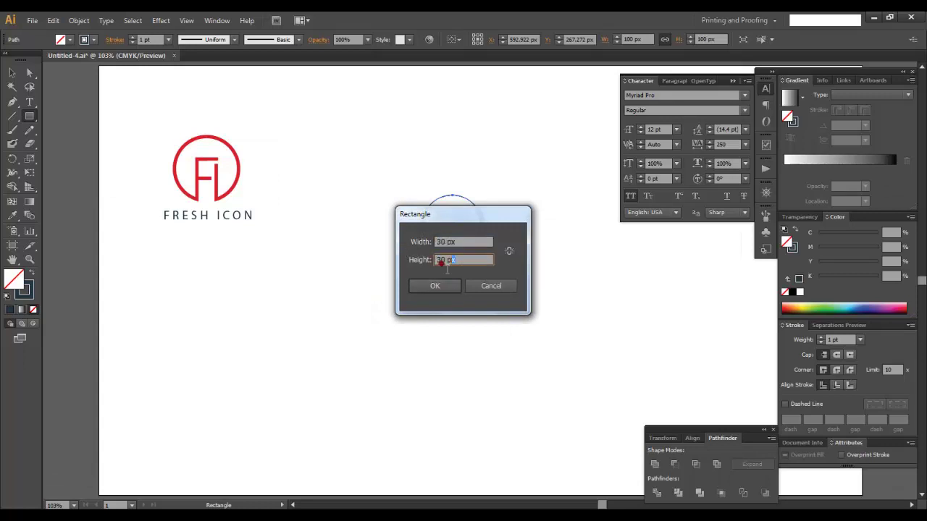
click(433, 286)
click(10, 73)
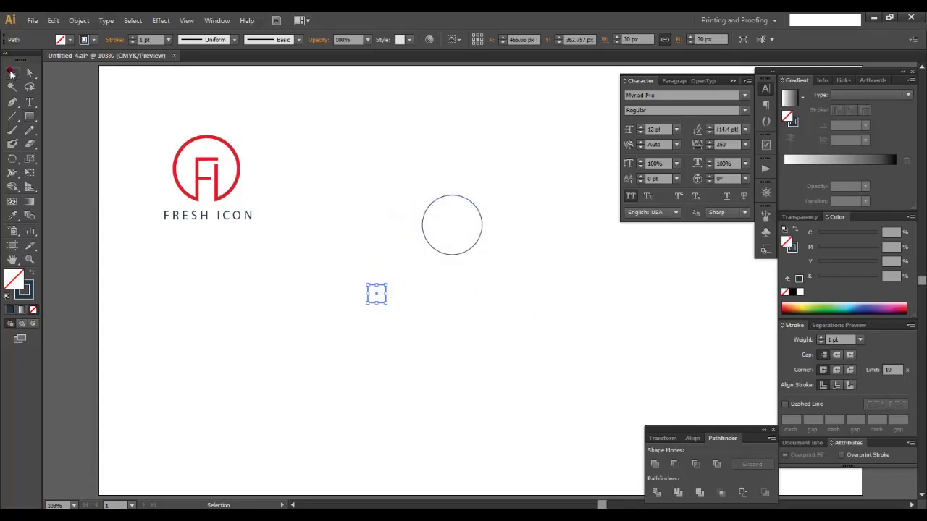
drag(537, 200, 336, 358)
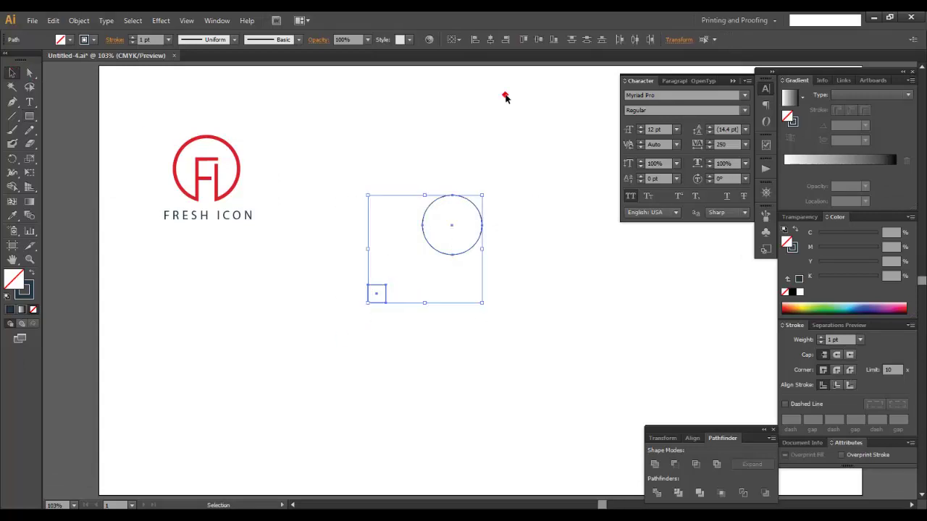
click(490, 40)
click(543, 40)
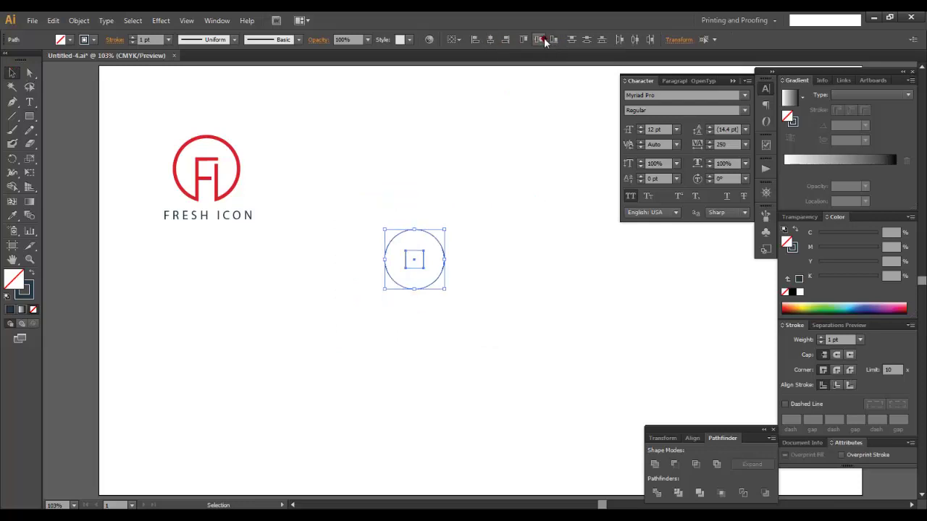
mouse_move(358, 183)
mouse_down()
mouse_move(490, 331)
mouse_move(428, 326)
mouse_up()
- Draw lines along the square's top, bottom, left and right edges, extending across the circle
click(498, 211)
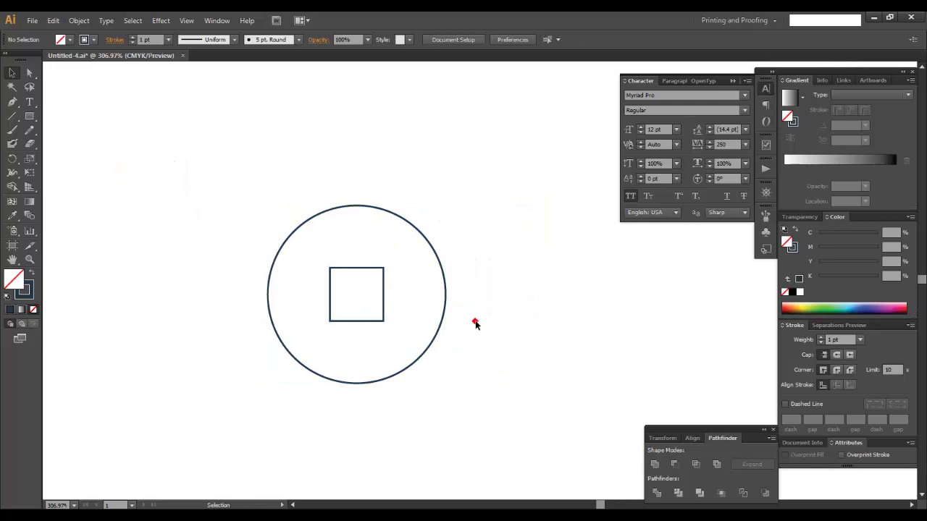
click(13, 116)
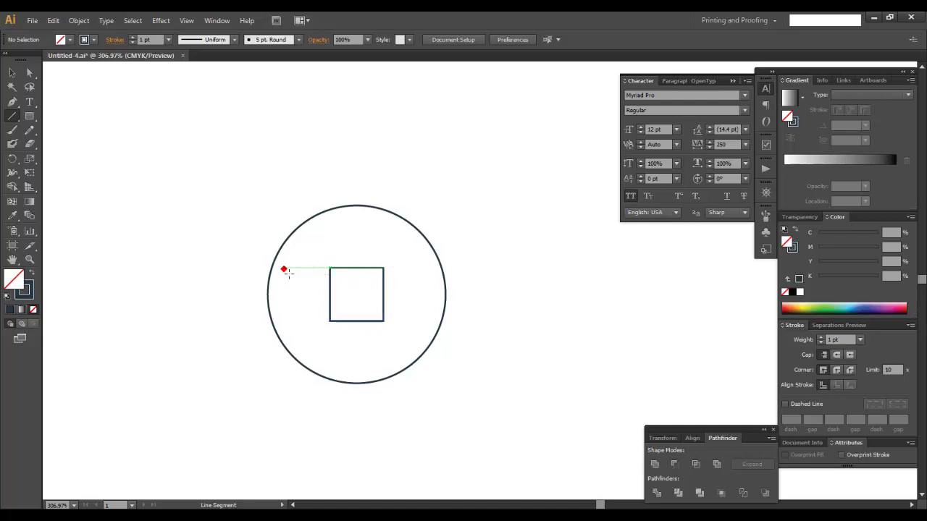
drag(259, 268, 482, 268)
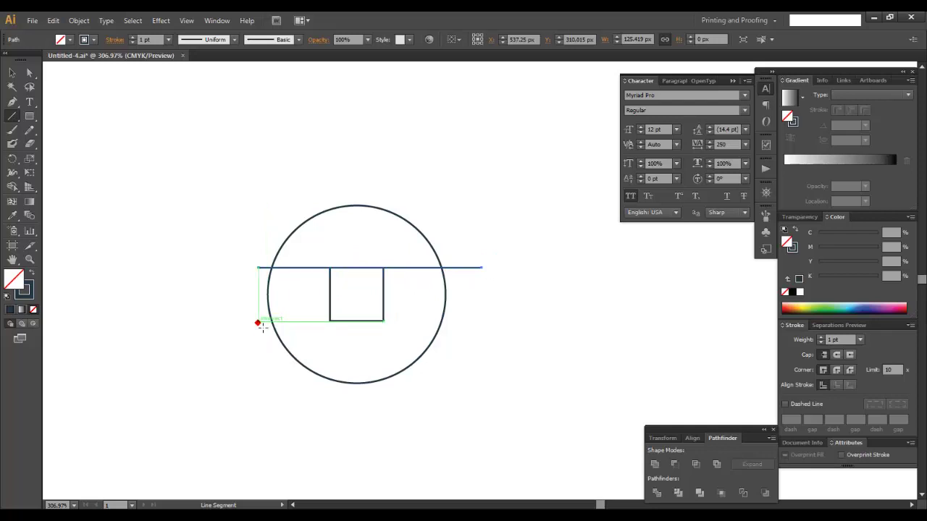
drag(259, 321, 499, 323)
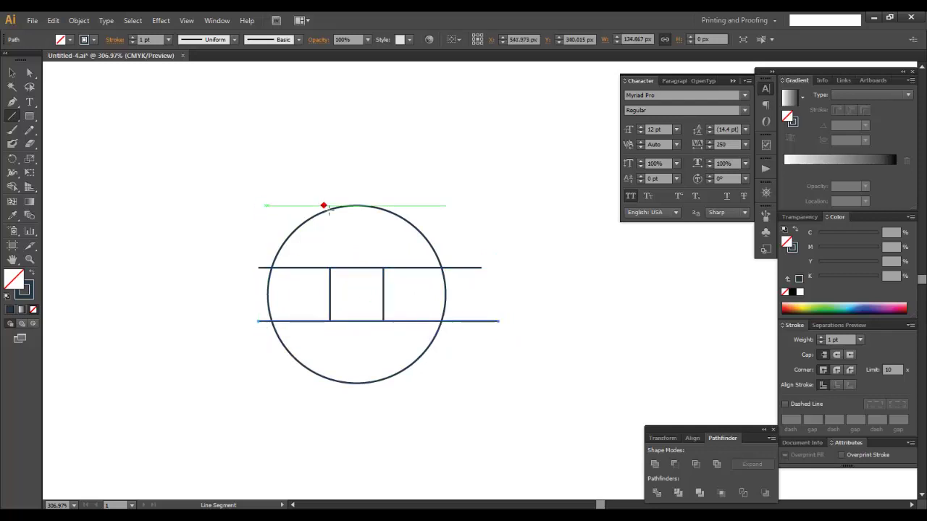
click(186, 20)
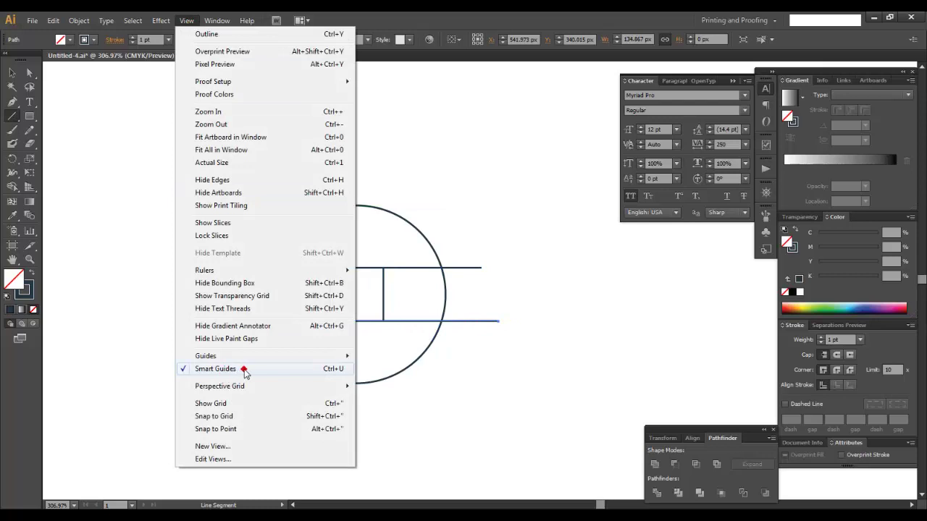
click(463, 166)
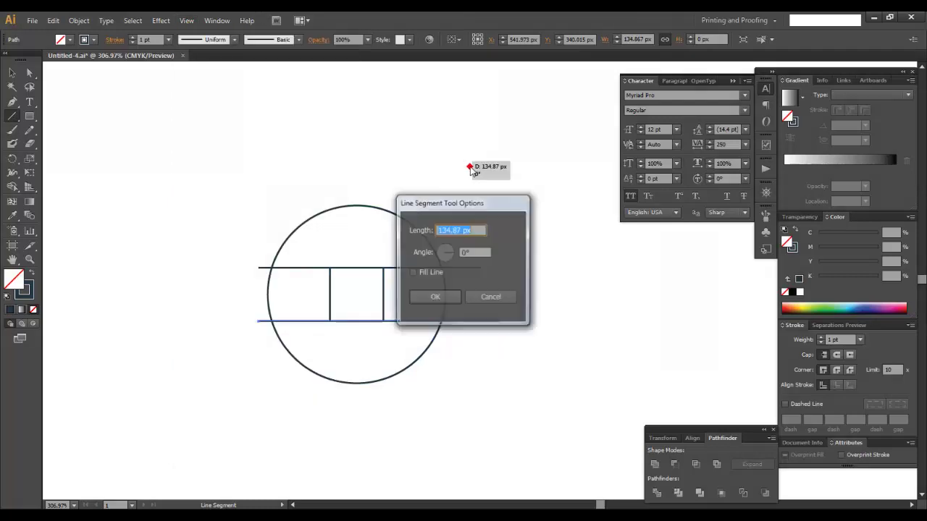
click(490, 292)
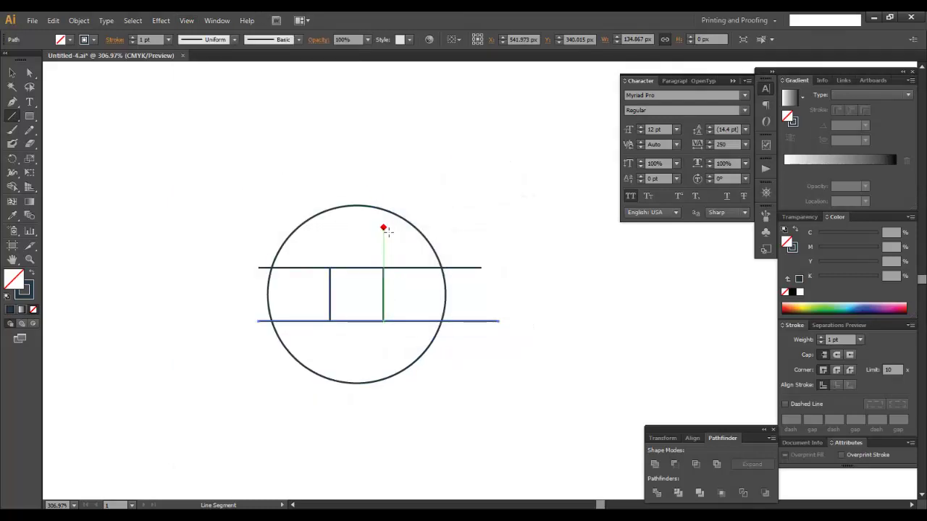
drag(383, 198, 383, 402)
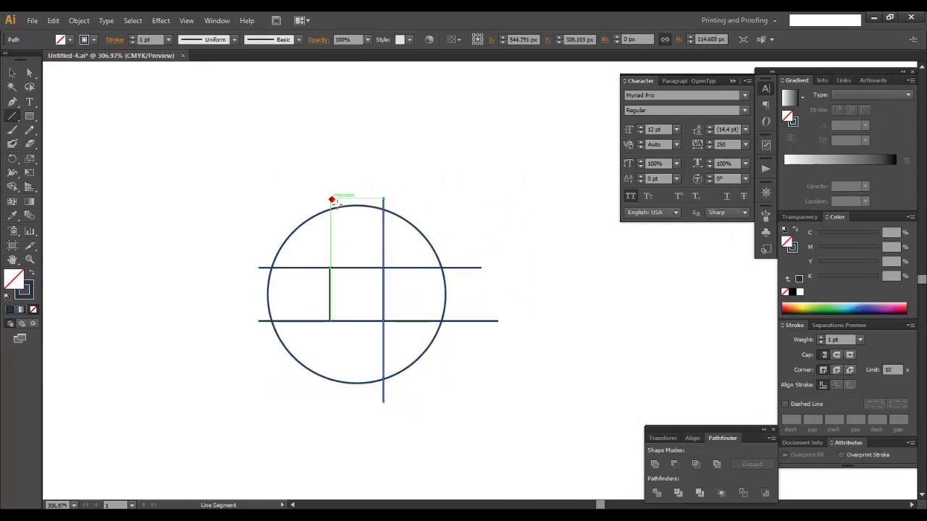
drag(331, 199, 330, 408)
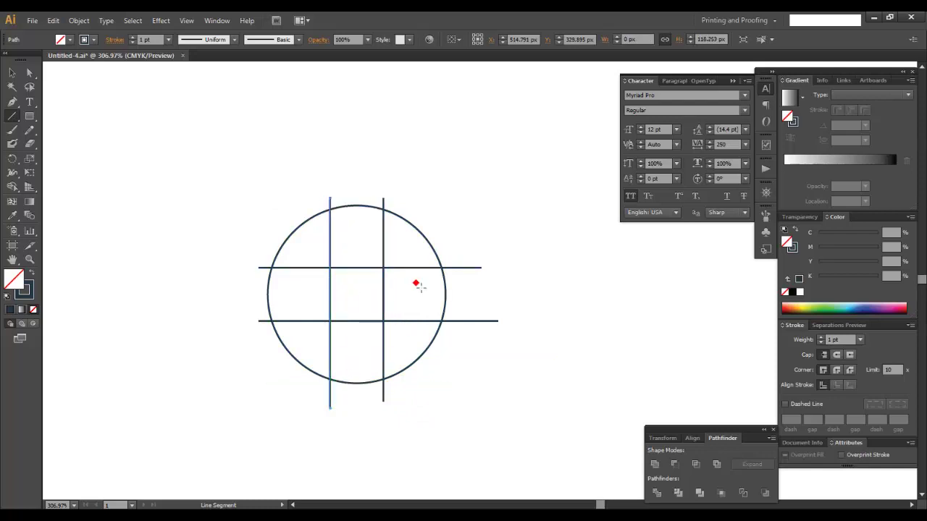
- Give the circle and four grid lines a 5 pt stroke weight
click(13, 74)
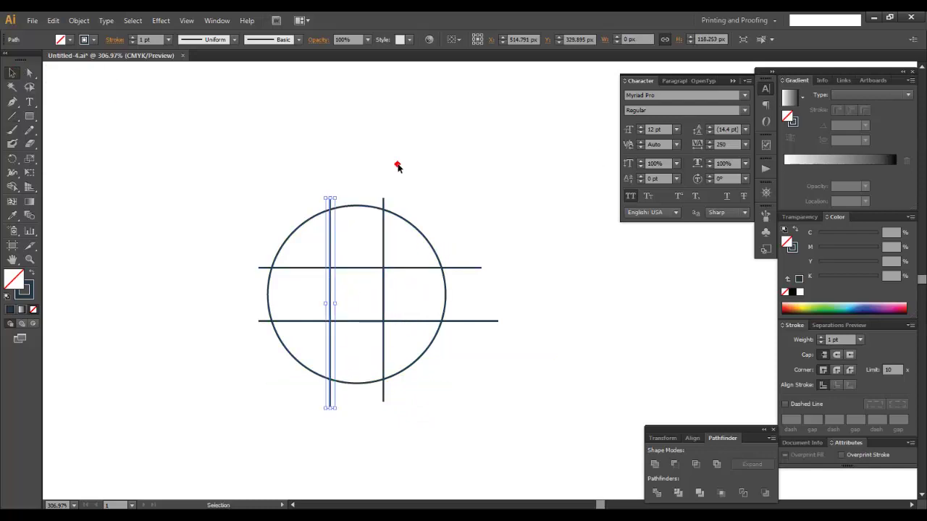
drag(480, 182, 252, 394)
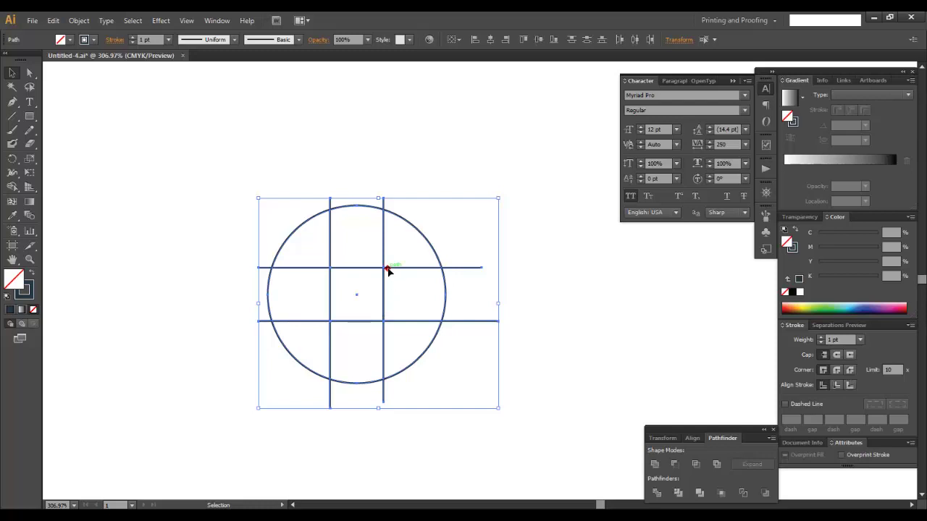
click(829, 340)
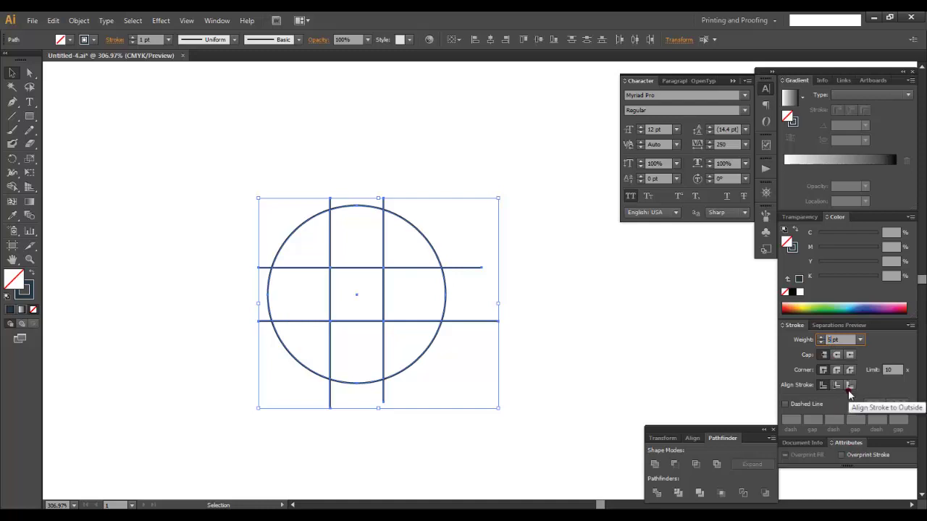
text(5)
key(Return)
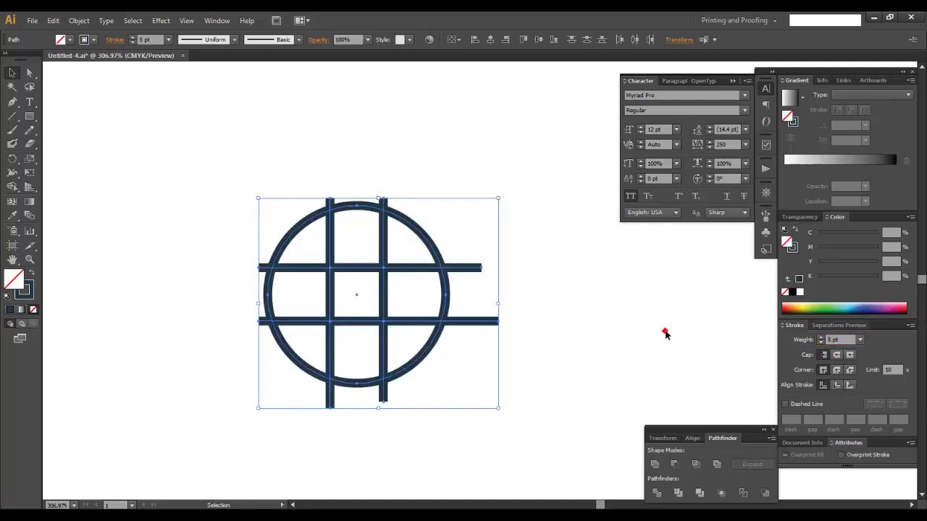
- Shift the grid artwork up and right, then expand it with fill and stroke
drag(559, 165, 269, 393)
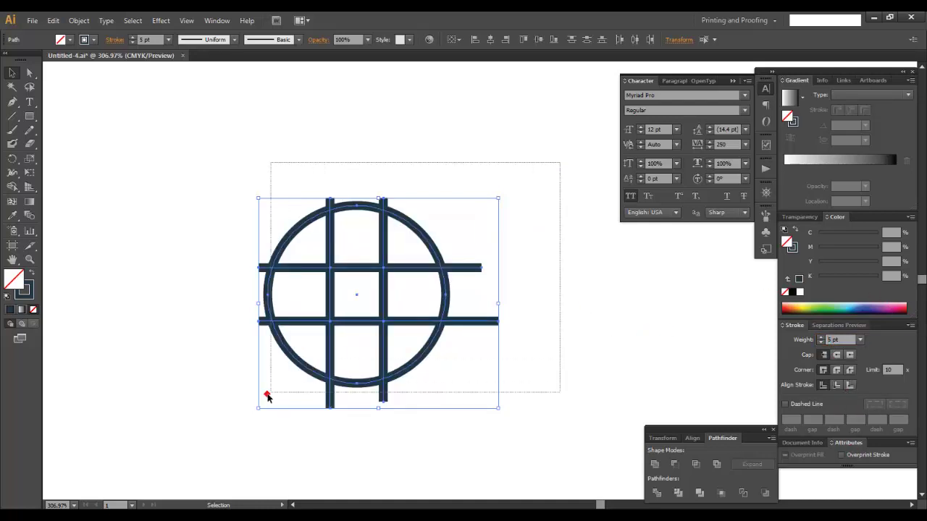
drag(404, 268, 430, 237)
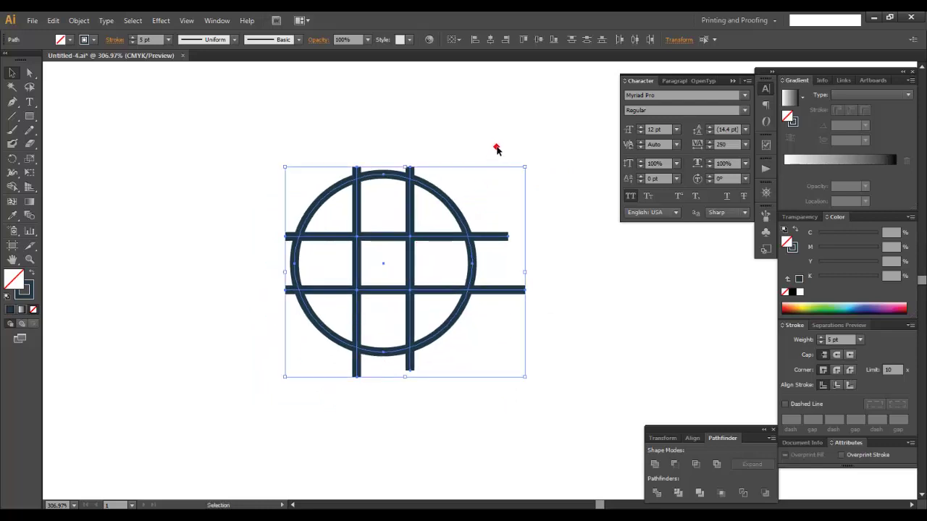
mouse_move(529, 148)
mouse_down()
mouse_move(486, 209)
mouse_move(236, 410)
mouse_up()
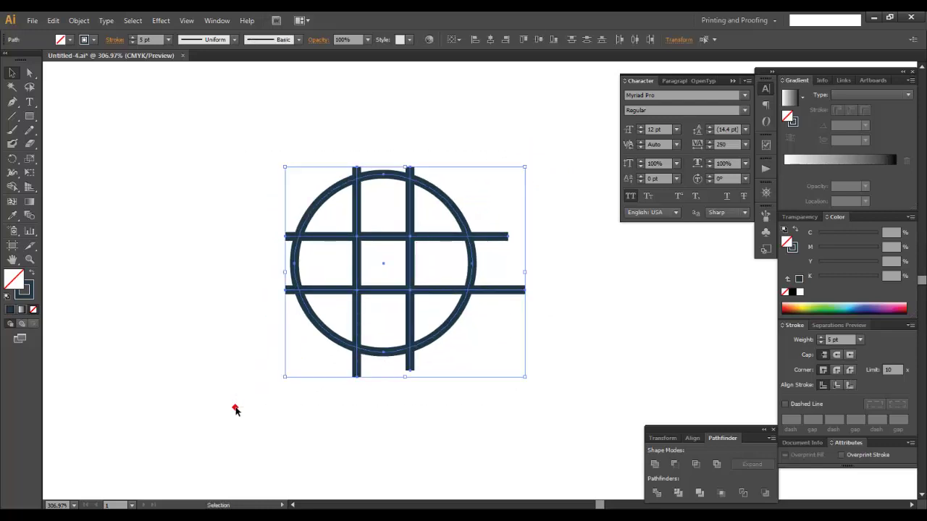
click(79, 20)
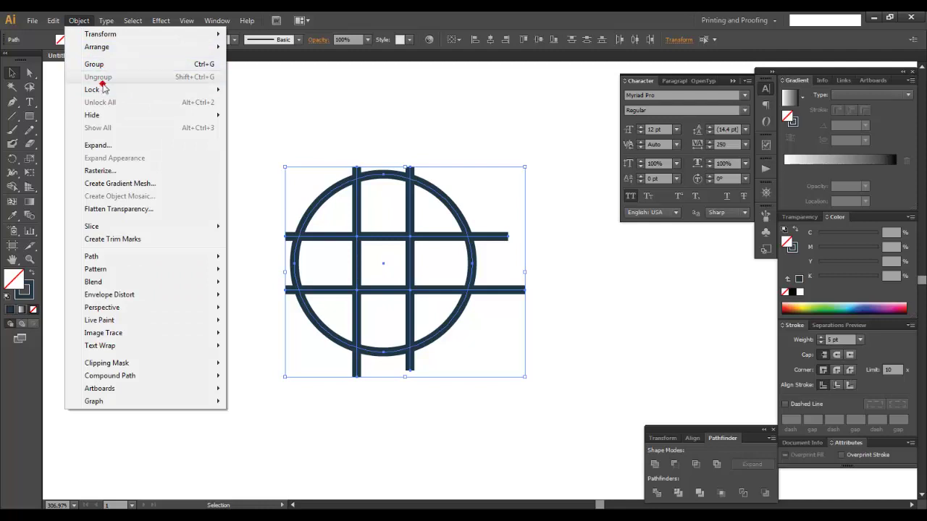
click(98, 145)
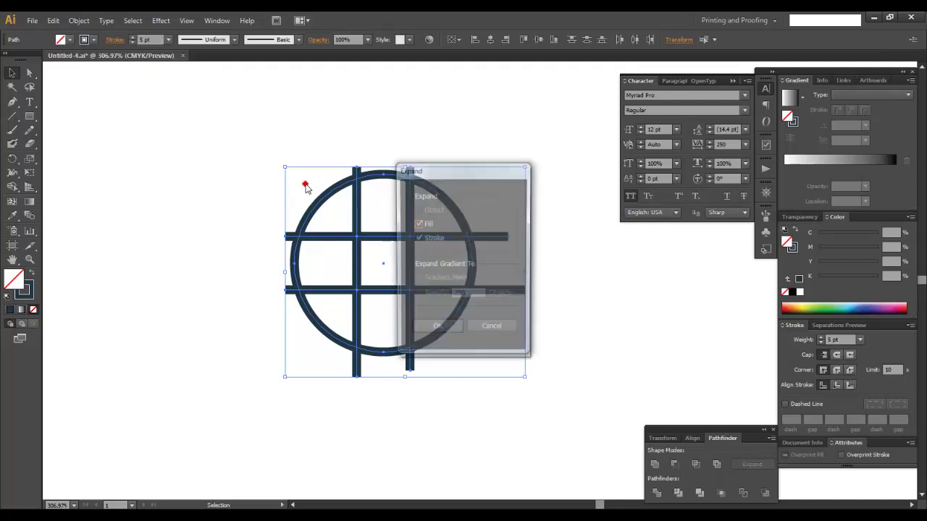
click(445, 330)
click(544, 188)
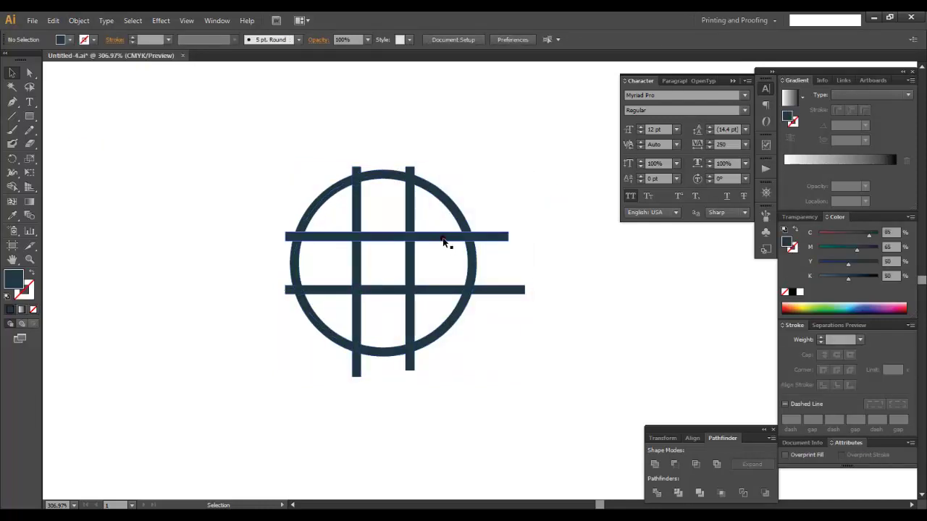
- Duplicate the top horizontal bar and place the copy just under the upper crossbar
click(443, 241)
click(53, 20)
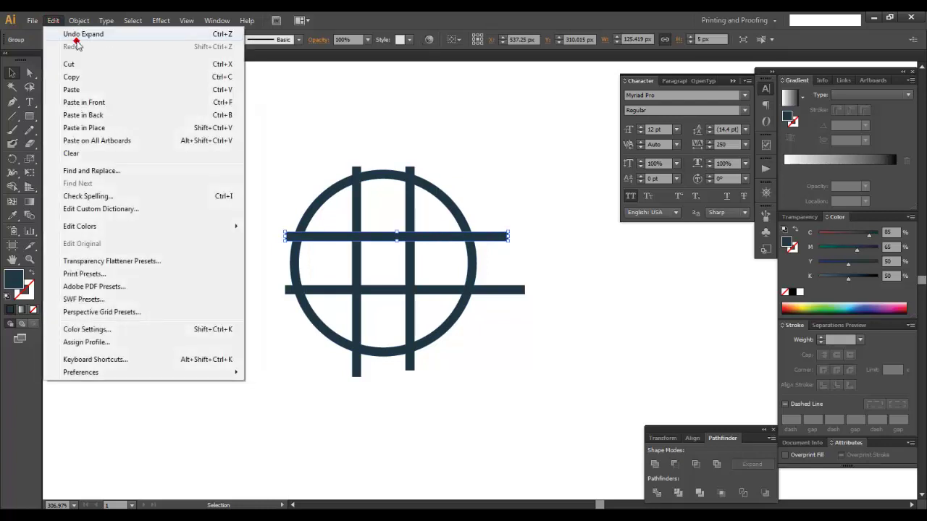
click(87, 77)
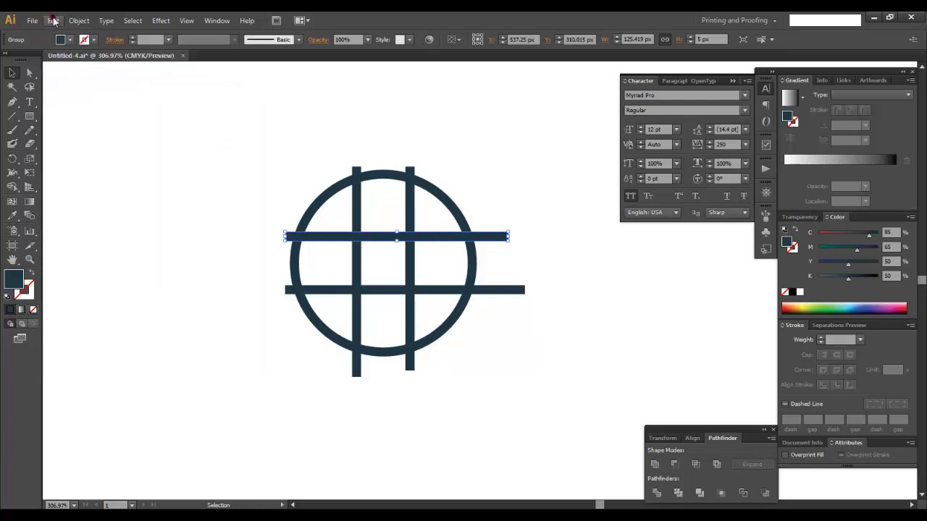
click(78, 20)
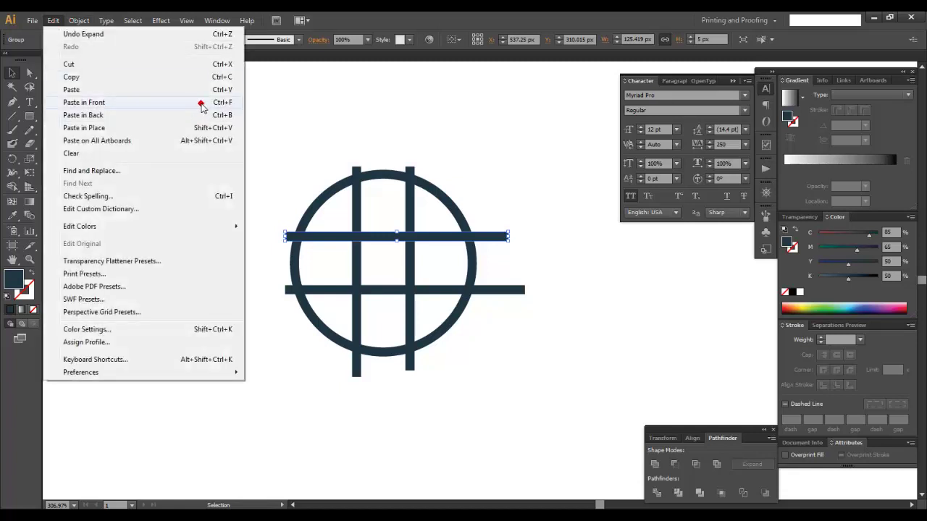
click(207, 89)
mouse_move(554, 285)
mouse_down()
mouse_move(441, 259)
mouse_move(449, 249)
mouse_up()
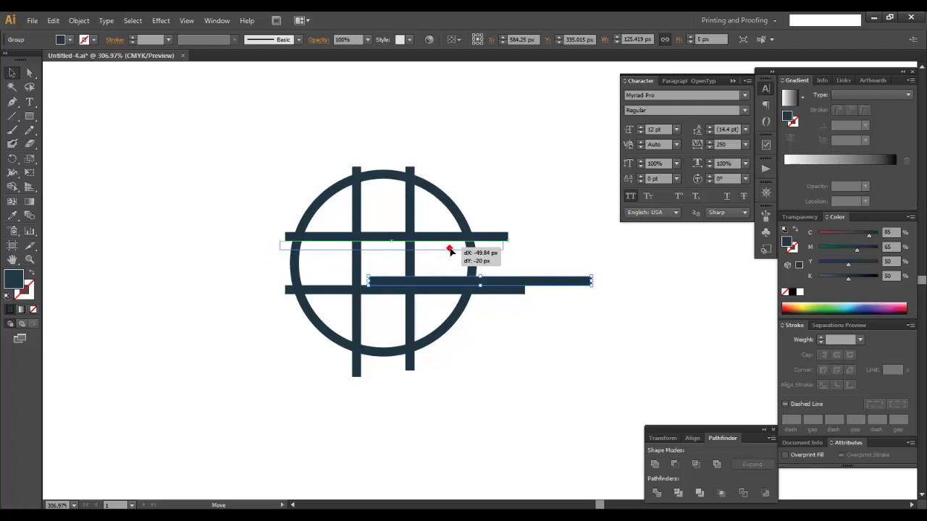
drag(450, 250, 450, 250)
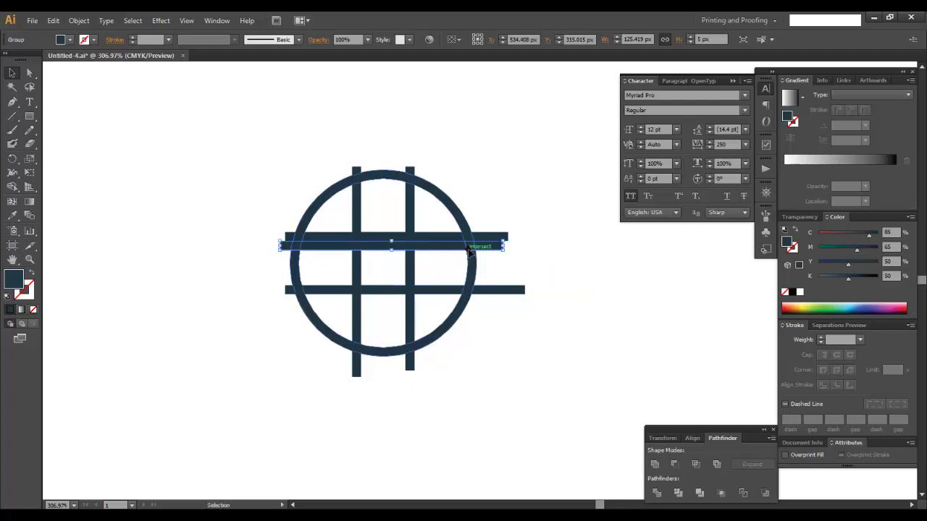
- Duplicate the right vertical bar and place the copy beside the right stem
click(410, 210)
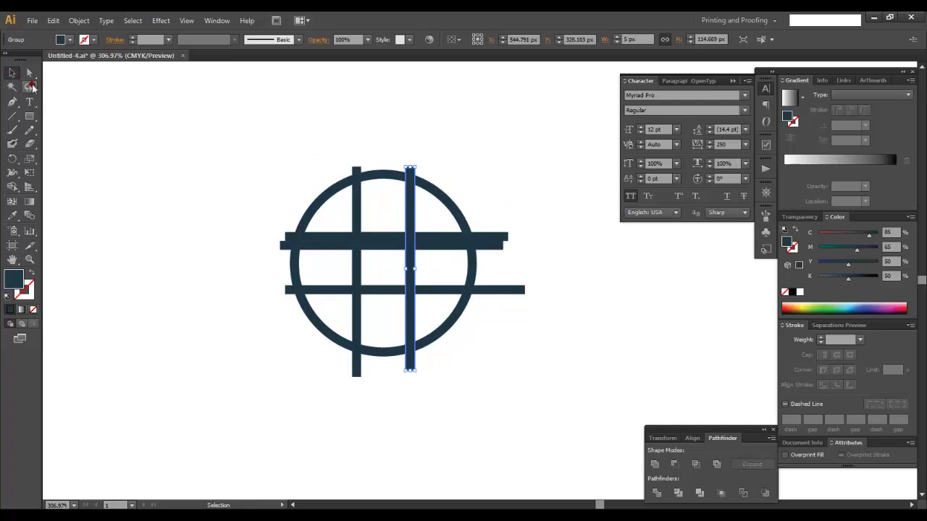
click(52, 21)
click(72, 77)
click(53, 21)
click(221, 90)
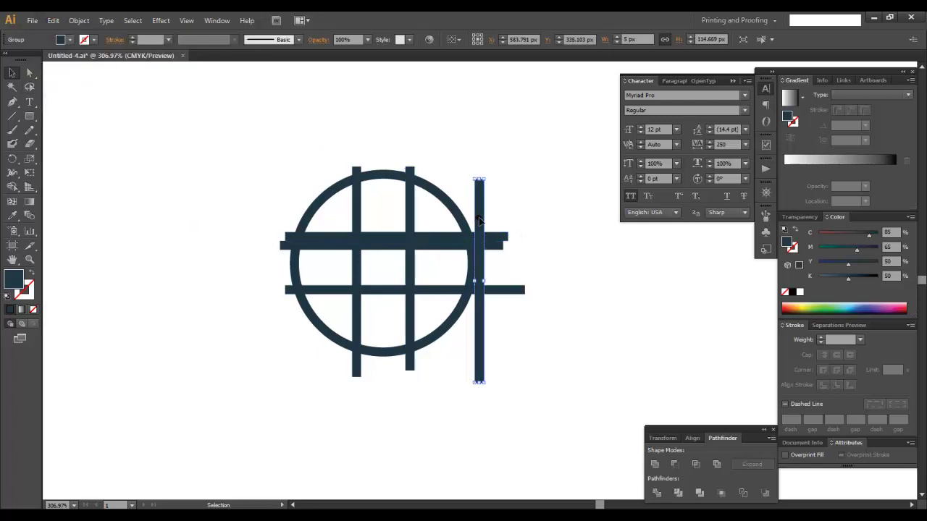
drag(479, 220, 401, 218)
- Shorten the pasted horizontal and vertical bars from both ends
click(500, 248)
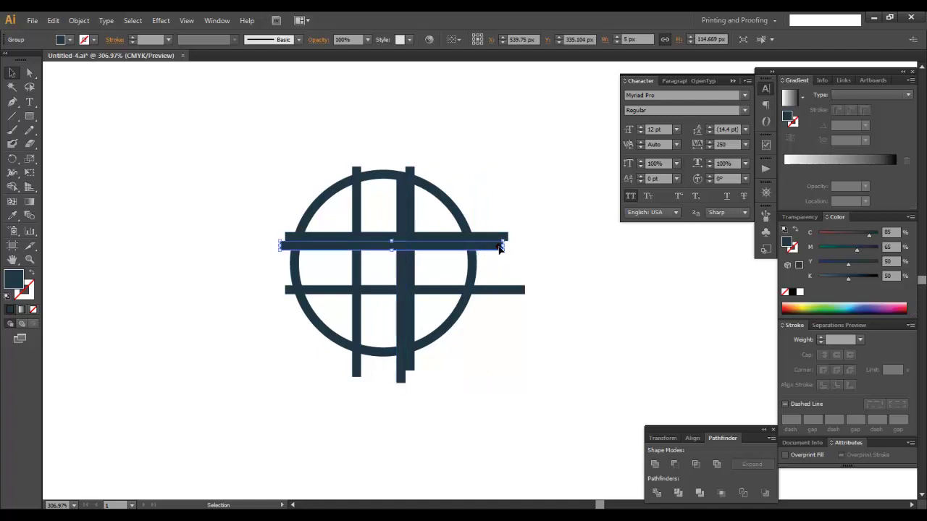
drag(500, 248, 441, 247)
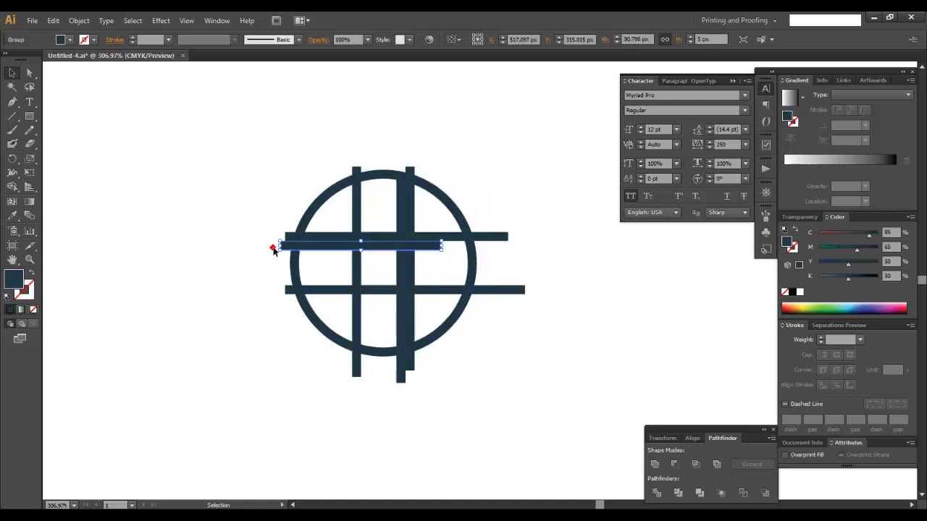
drag(280, 247, 375, 246)
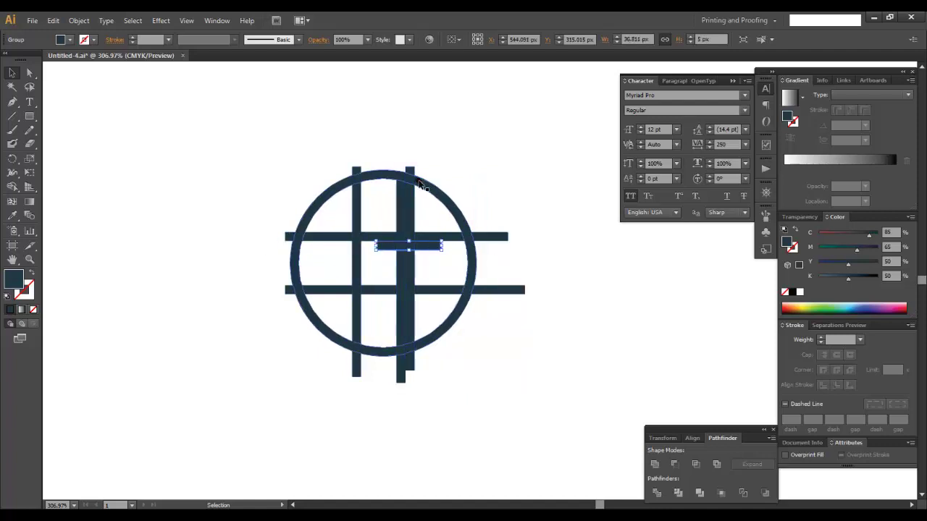
click(402, 196)
drag(401, 178, 403, 272)
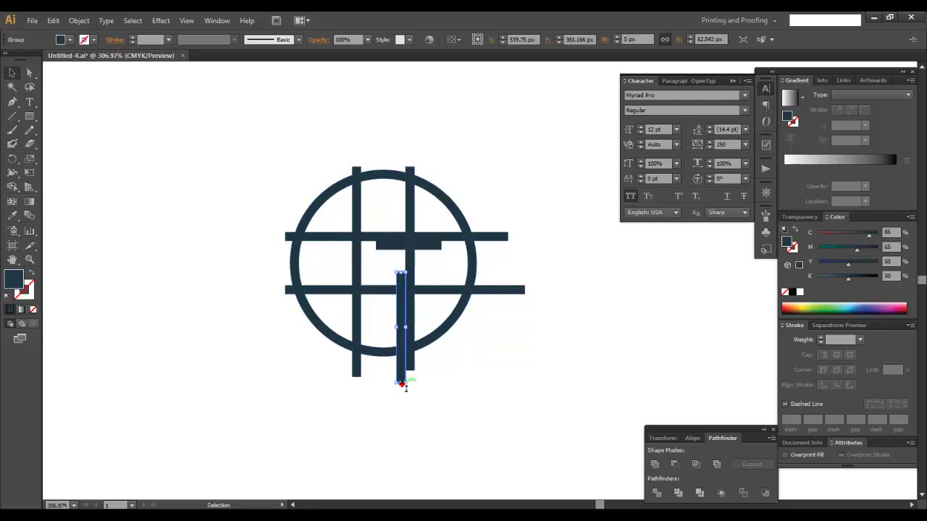
drag(403, 383, 403, 308)
- Select the whole artwork and zoom in on it
click(564, 232)
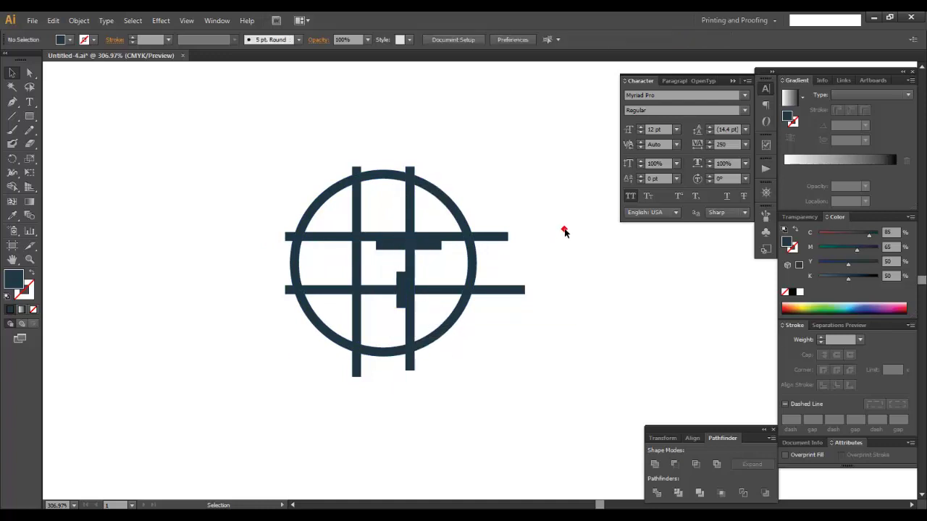
drag(545, 132, 244, 377)
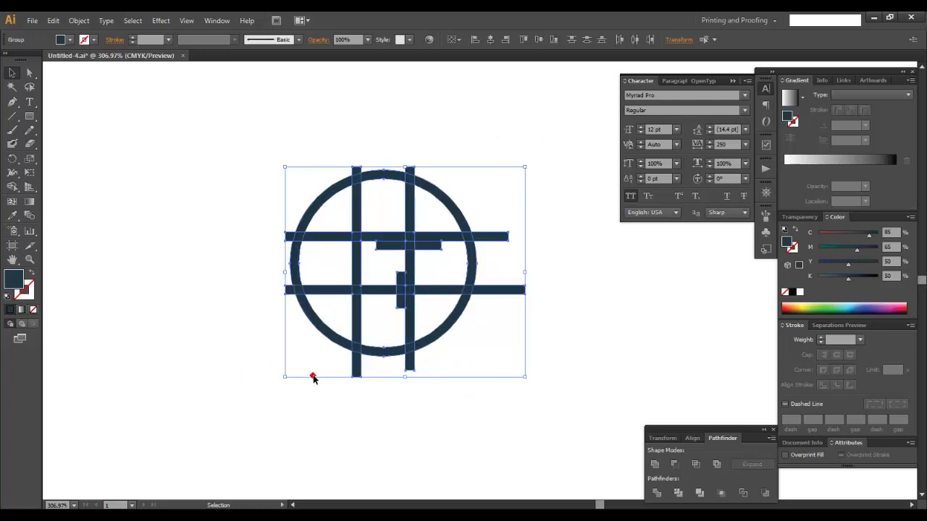
click(469, 255)
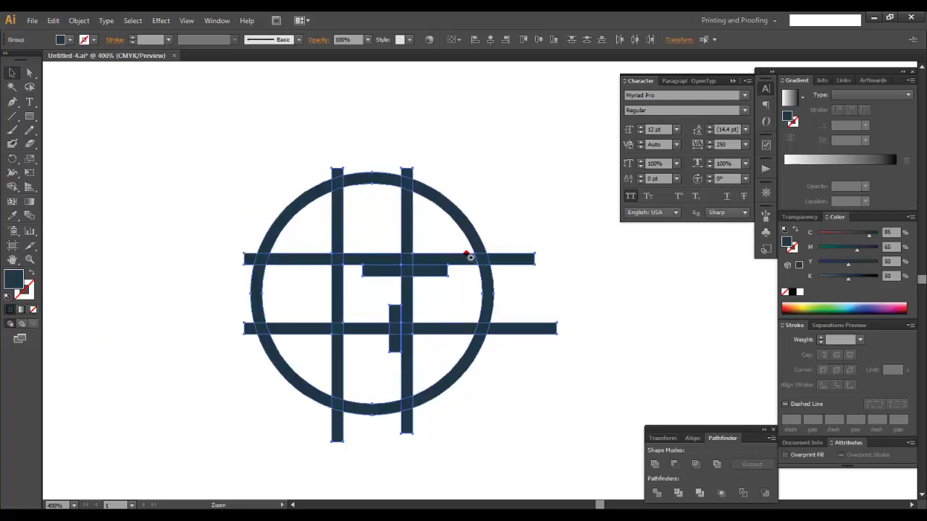
click(452, 284)
drag(457, 337, 456, 308)
key(space)
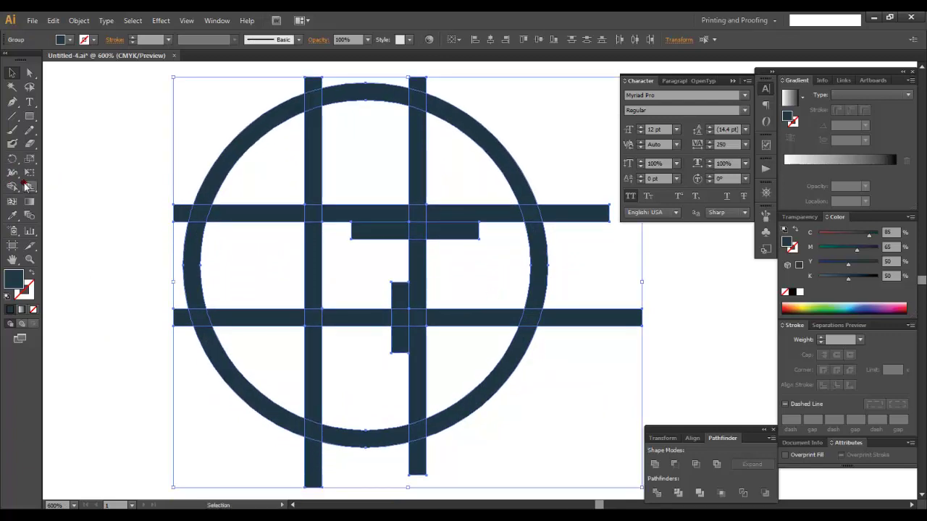
- Merge the inner lower-right grid regions into one piece with Shape Builder
key(ctrl+minus)
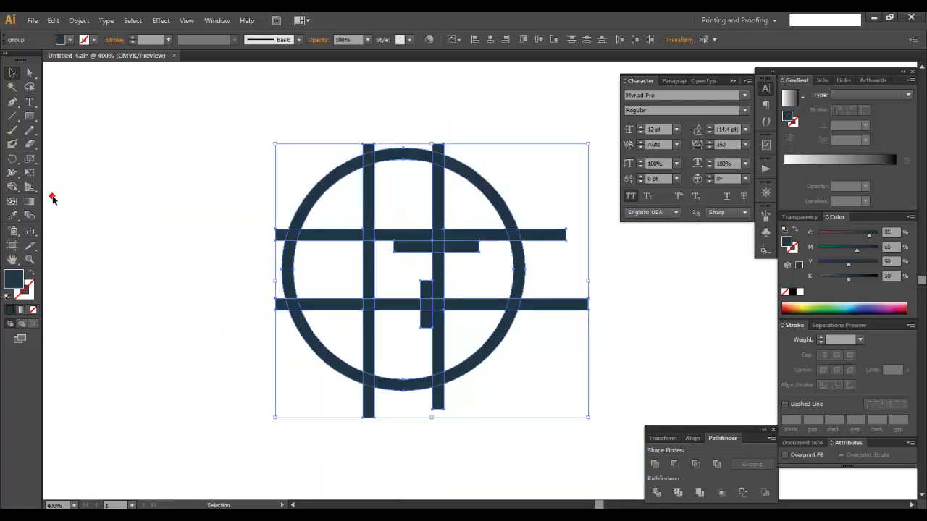
drag(365, 244, 330, 248)
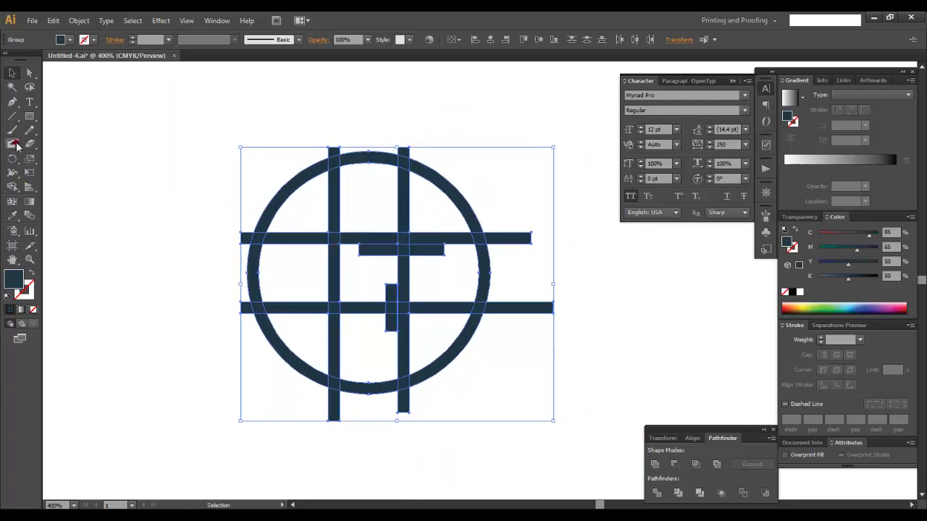
click(12, 187)
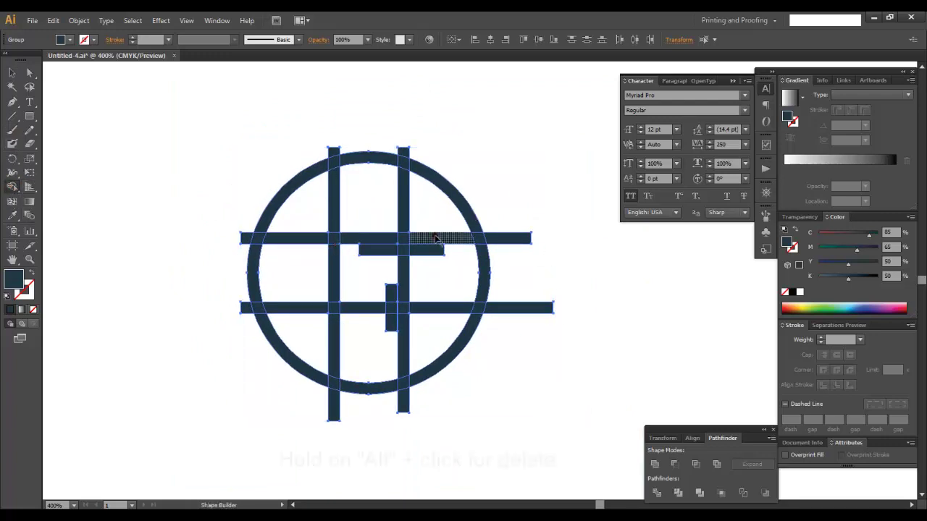
click(434, 268)
drag(434, 224, 439, 265)
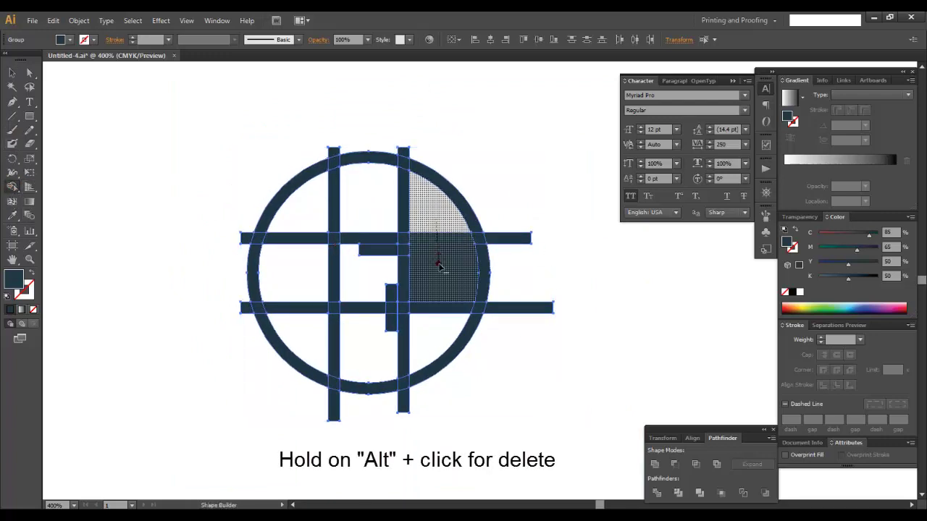
alt+click(439, 266)
mouse_move(407, 207)
mouse_down()
mouse_move(394, 202)
mouse_move(384, 250)
mouse_move(434, 250)
mouse_move(457, 271)
mouse_up()
alt+click(391, 307)
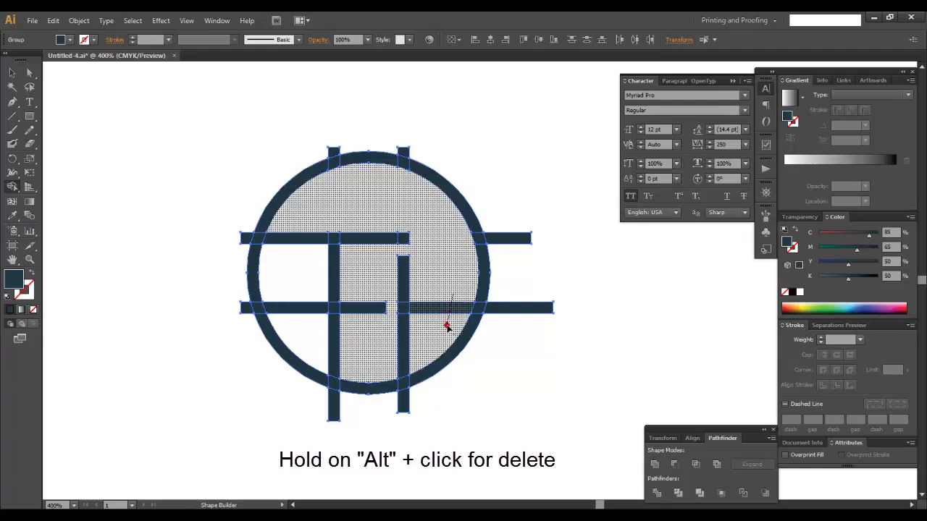
- Delete the extra bar pieces, stubs outside the circle, and the bottom arc between stems
alt+click(444, 311)
alt+click(517, 307)
drag(528, 210, 518, 274)
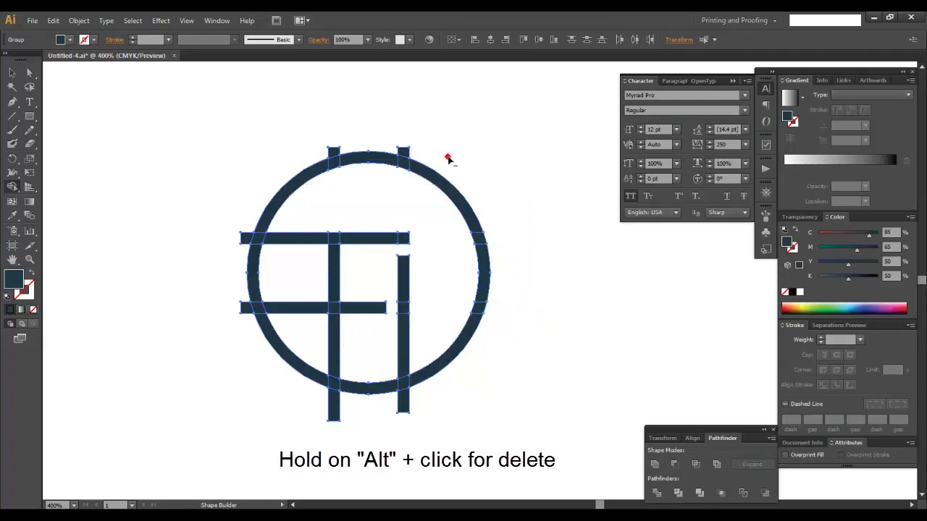
drag(447, 154, 398, 149)
drag(329, 151, 327, 154)
alt+click(245, 238)
alt+click(244, 307)
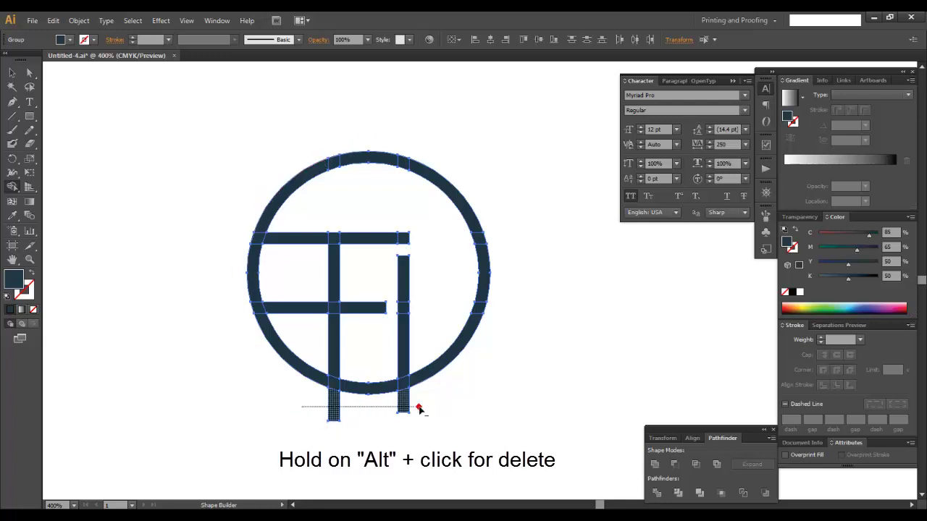
drag(303, 411, 420, 403)
alt+click(381, 388)
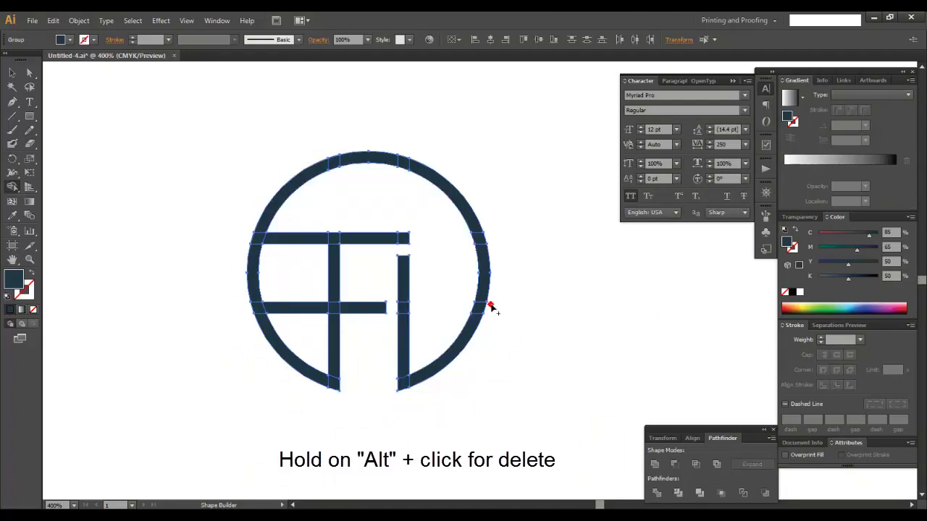
alt+click(304, 312)
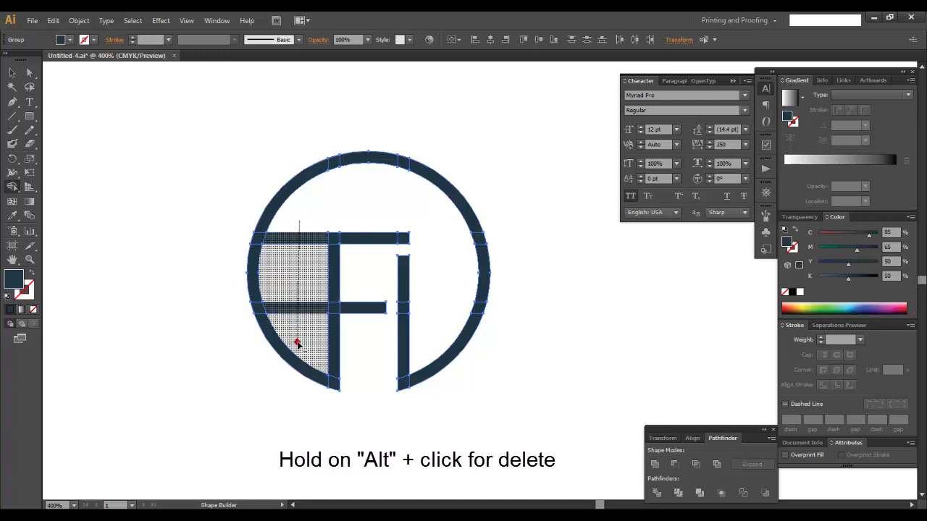
drag(299, 226, 296, 344)
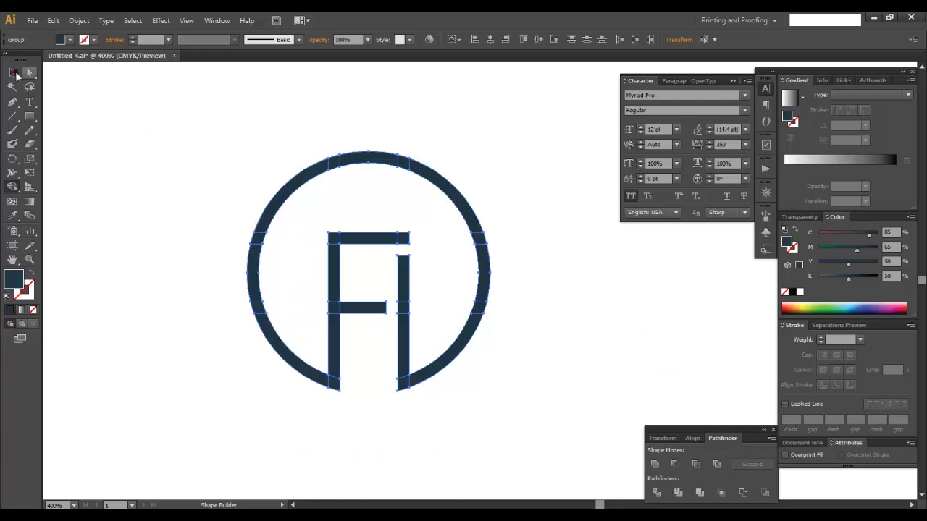
- Unite all remaining pieces into a single shape with Pathfinder
click(13, 73)
click(653, 464)
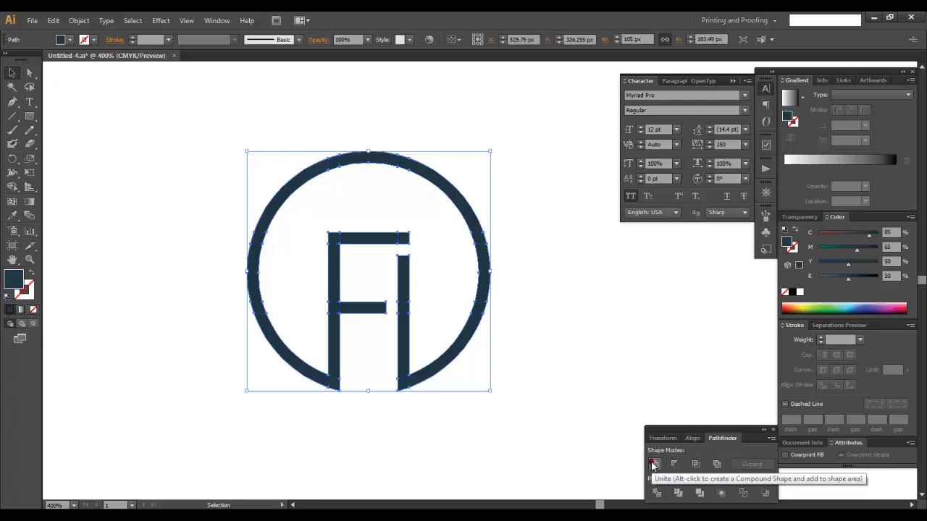
click(577, 264)
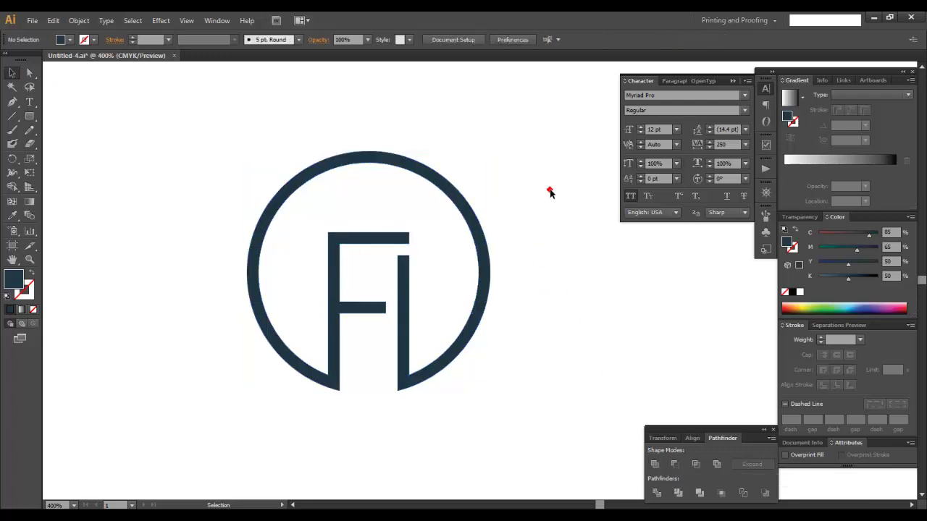
drag(471, 352, 469, 300)
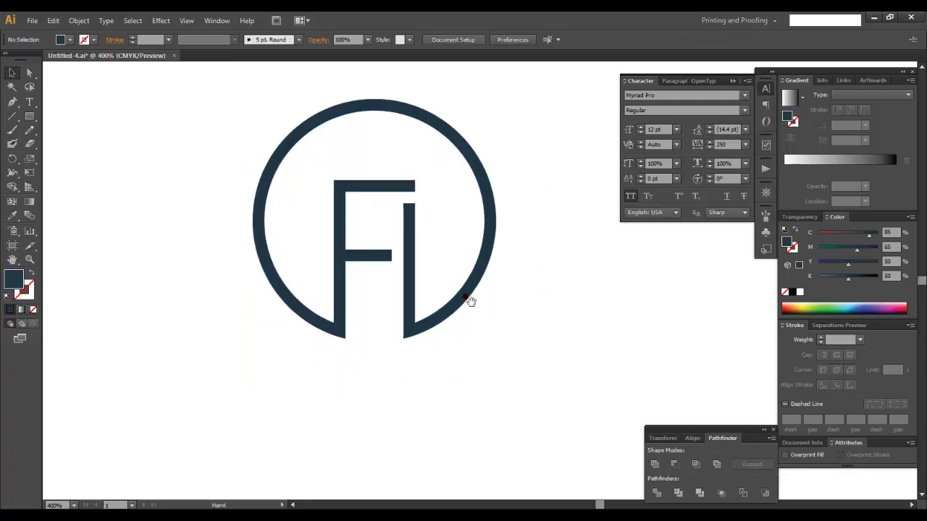
- Add widely spaced 'FRESH ICON' text below the logo
click(29, 103)
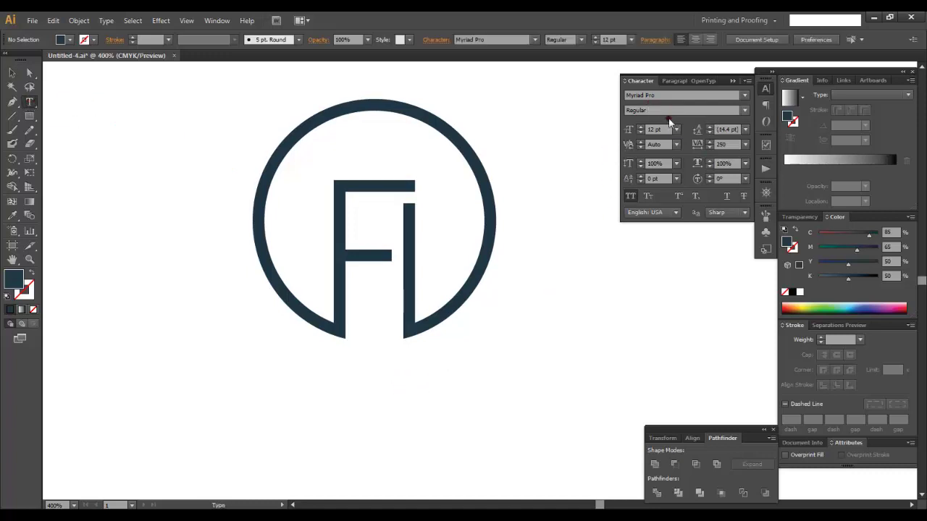
click(697, 147)
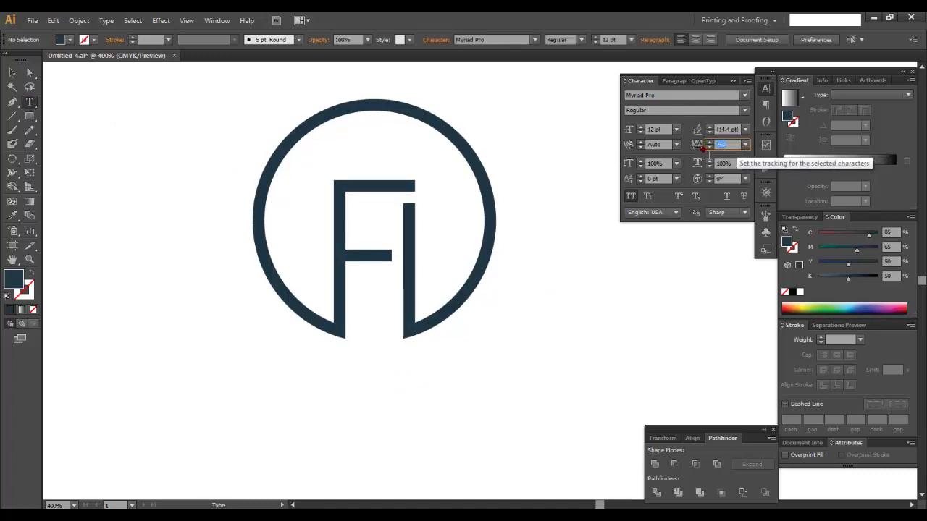
click(343, 388)
text(FRE)
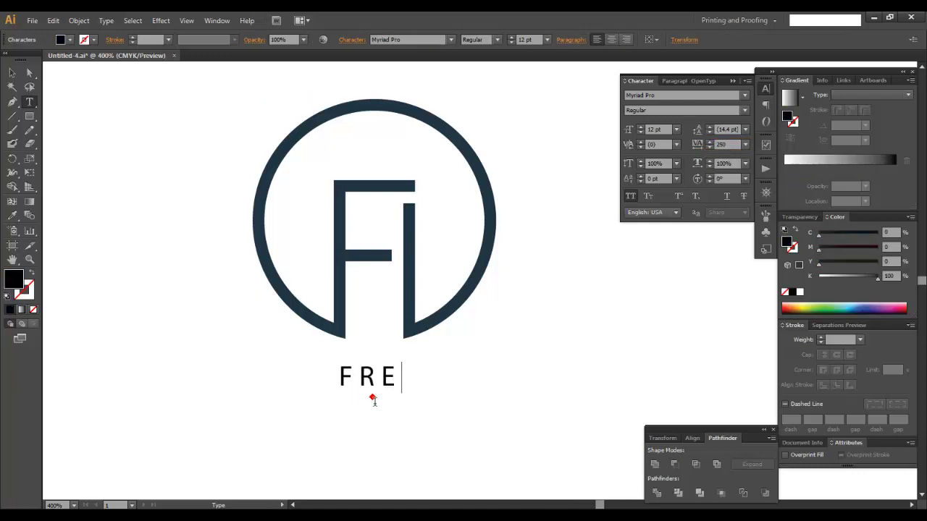
text(SH ICON)
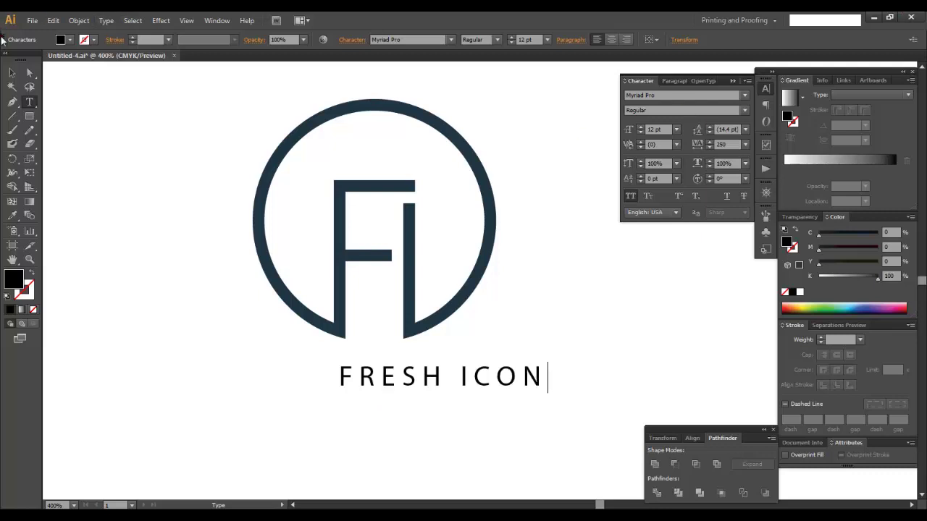
click(13, 71)
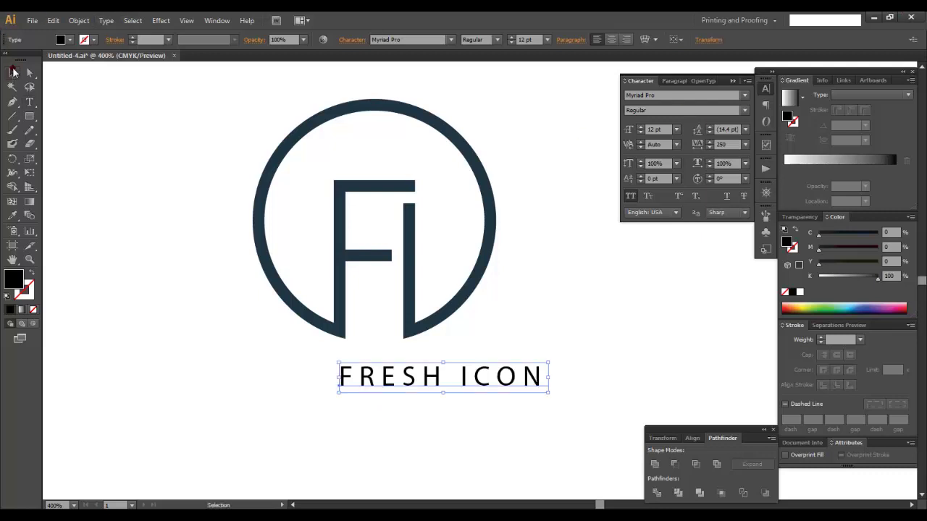
- Centre the FRESH ICON text horizontally beneath the FI circle
drag(499, 377, 445, 377)
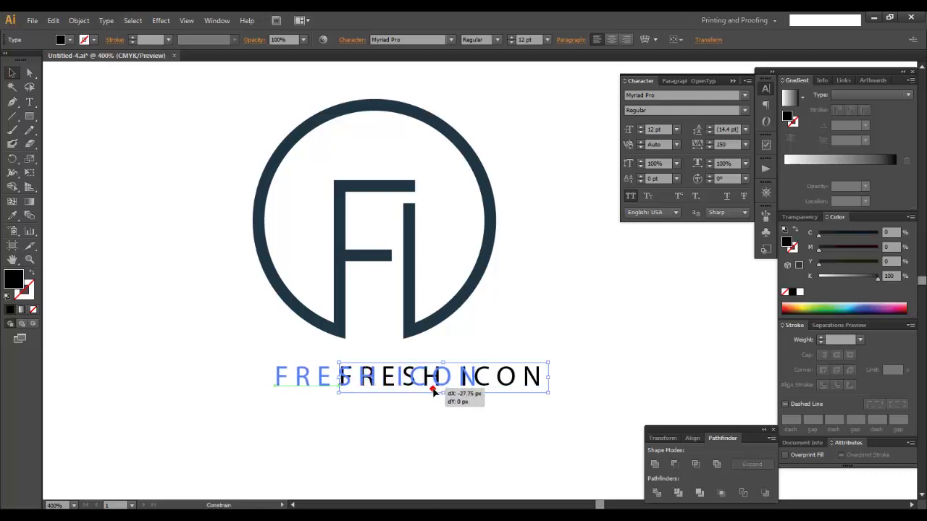
drag(539, 198, 312, 403)
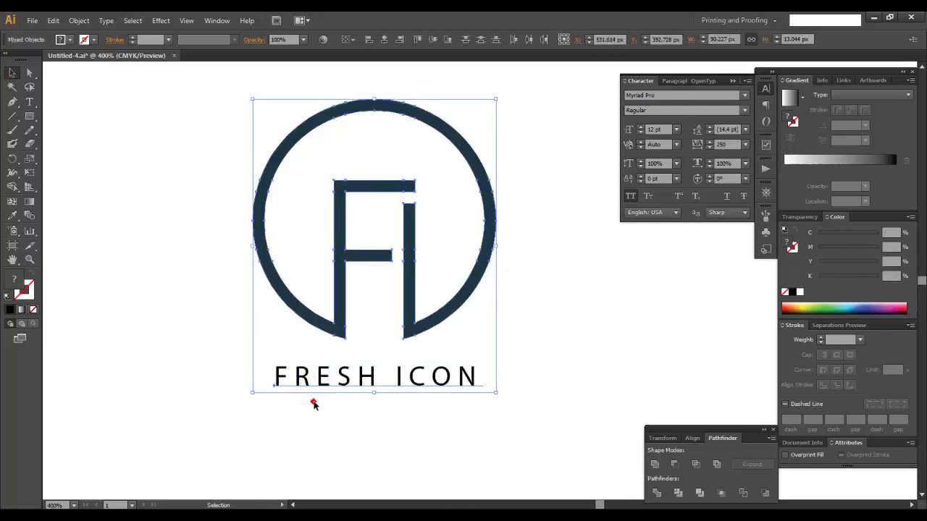
click(384, 39)
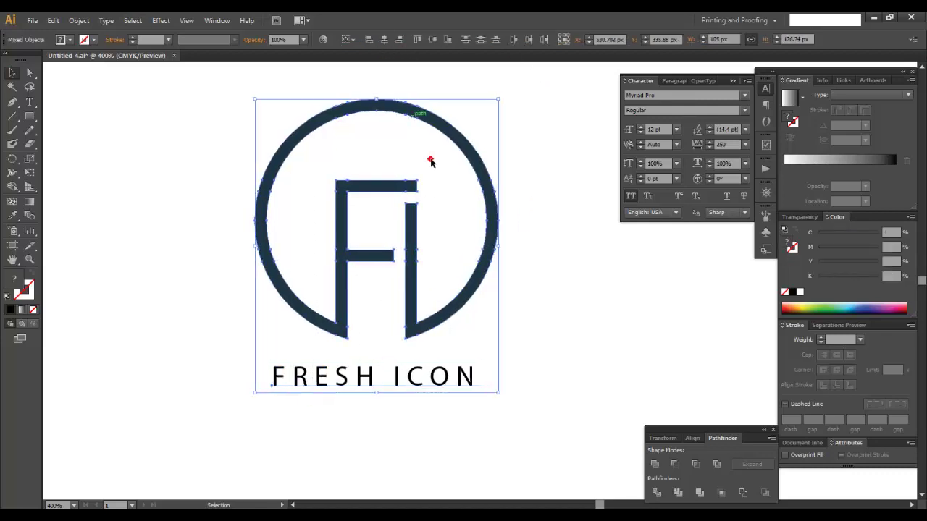
click(587, 337)
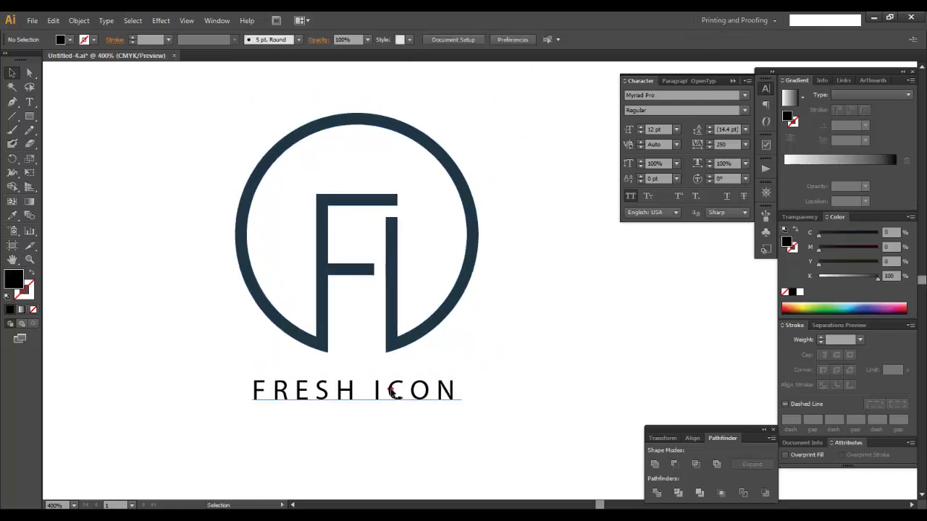
drag(391, 391, 391, 396)
- Bring the reference logo into view and give the FI circle its red colour
key(ctrl+minus)
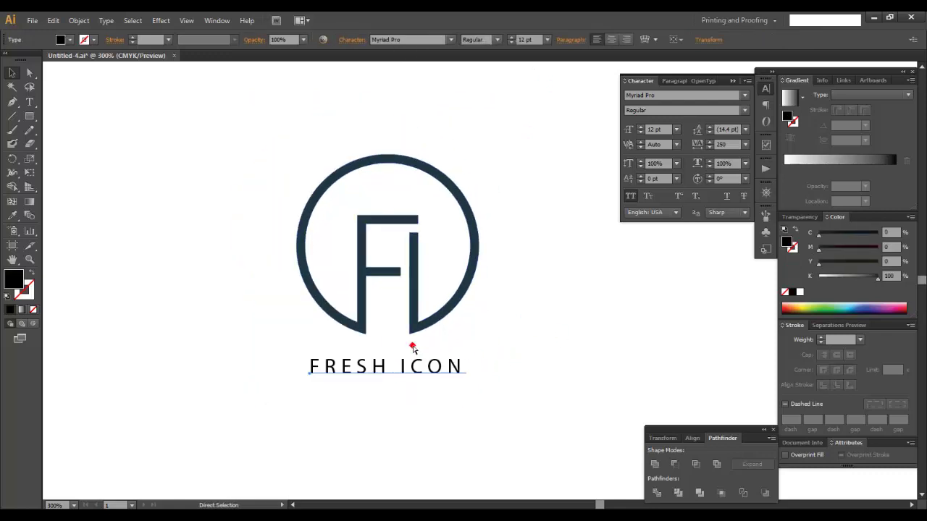
key(ctrl+minus)
drag(149, 92, 78, 157)
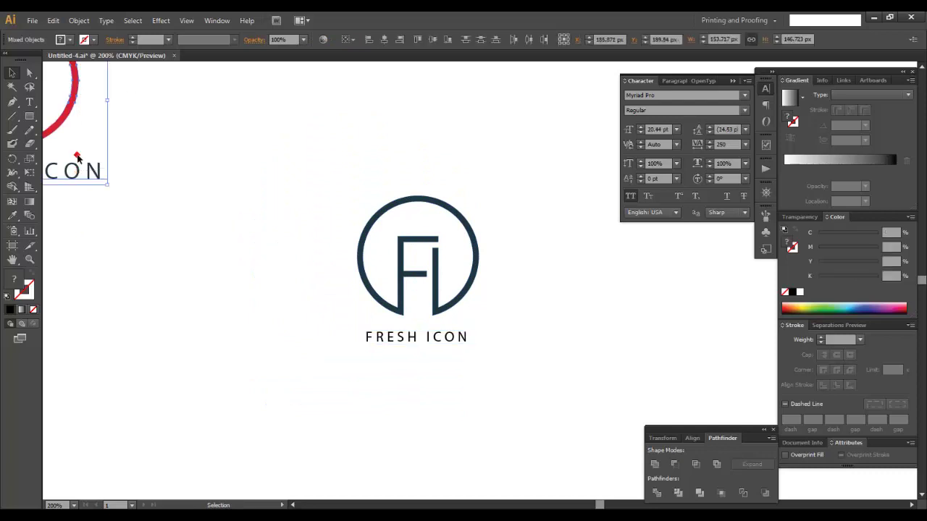
drag(73, 114, 235, 196)
click(388, 161)
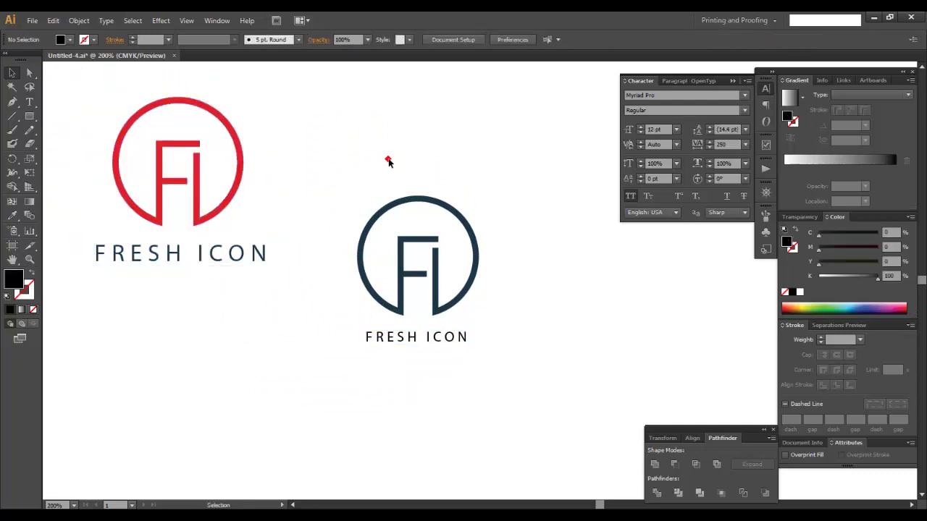
click(476, 241)
click(12, 215)
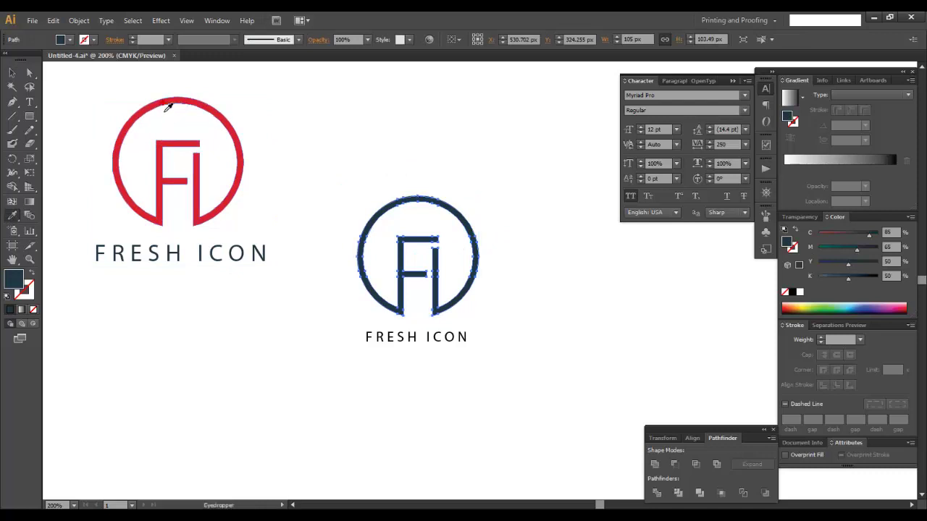
click(163, 101)
click(11, 71)
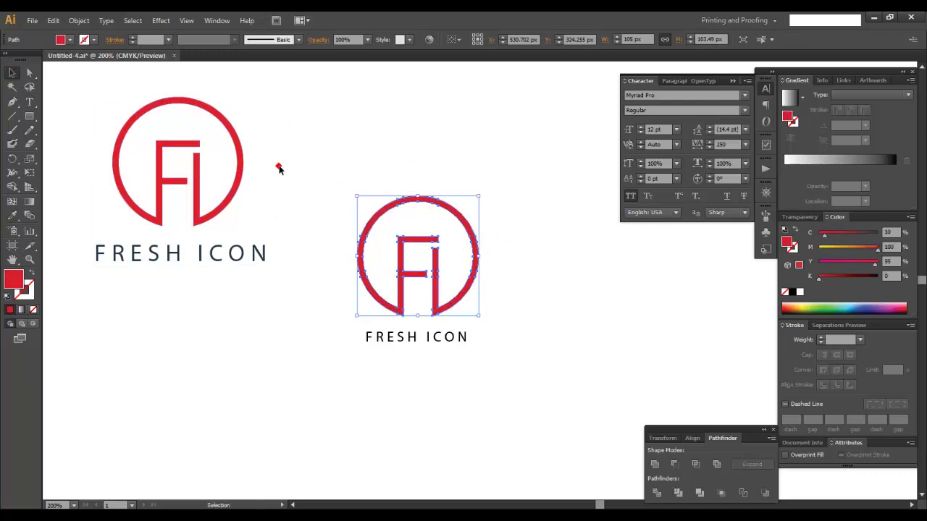
- Match FRESH ICON to the reference text's 20.44 pt size and spacing, recentred
click(413, 341)
click(12, 215)
click(132, 251)
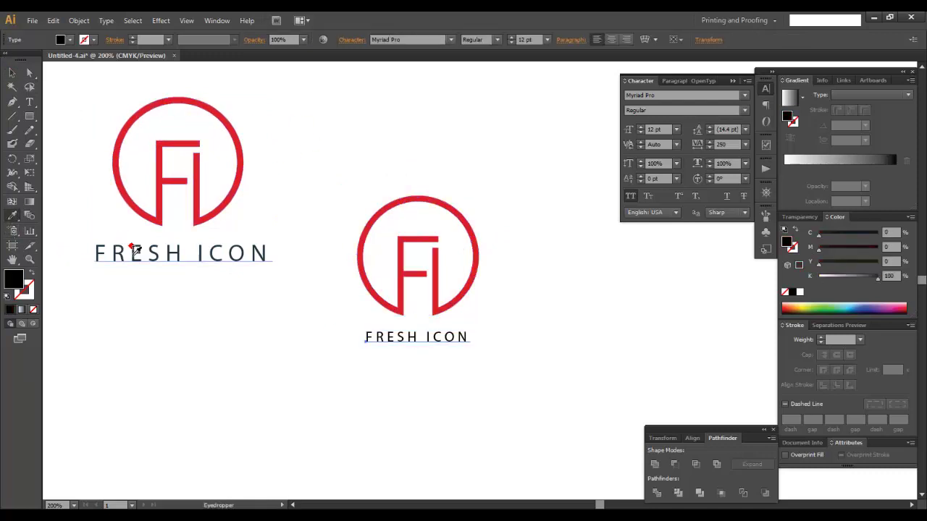
click(132, 252)
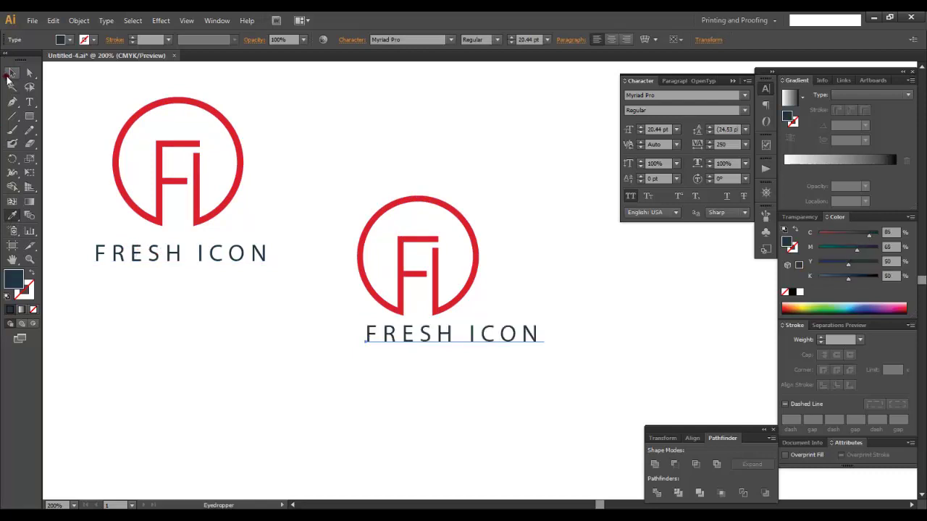
click(10, 74)
drag(516, 336, 458, 340)
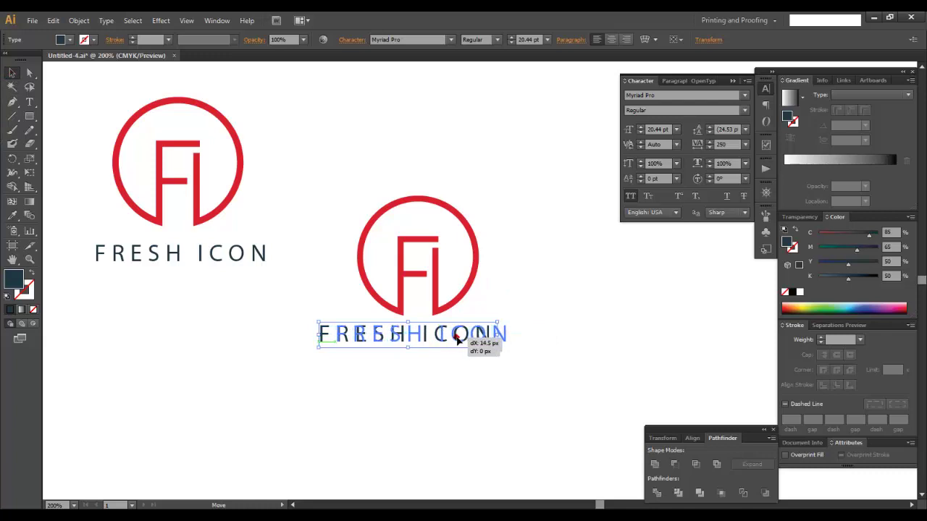
- Make the red FI circle slightly smaller and centre it above the text
click(476, 239)
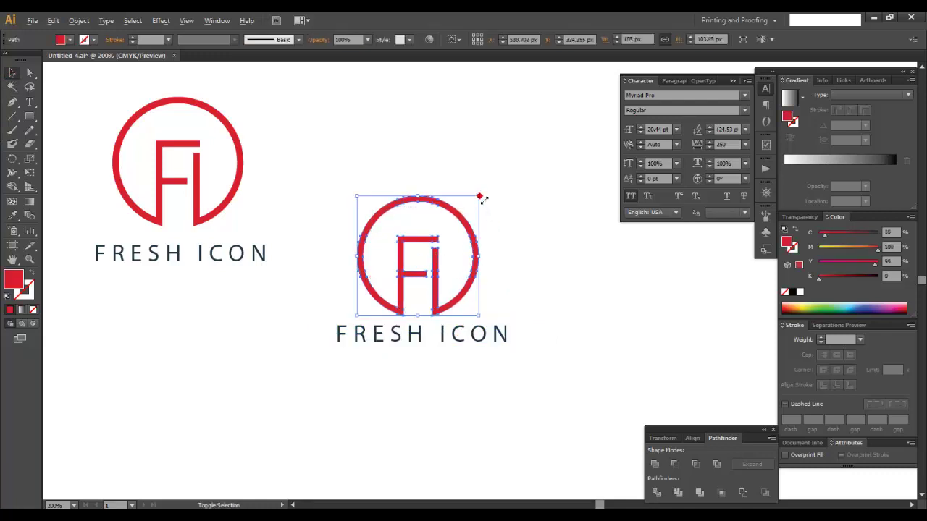
drag(479, 196, 491, 184)
drag(487, 228, 487, 220)
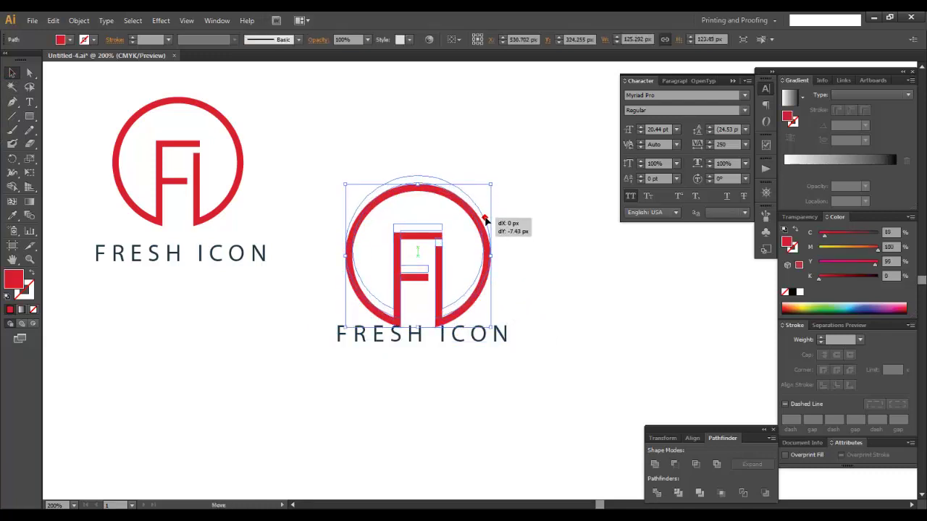
drag(490, 175, 478, 186)
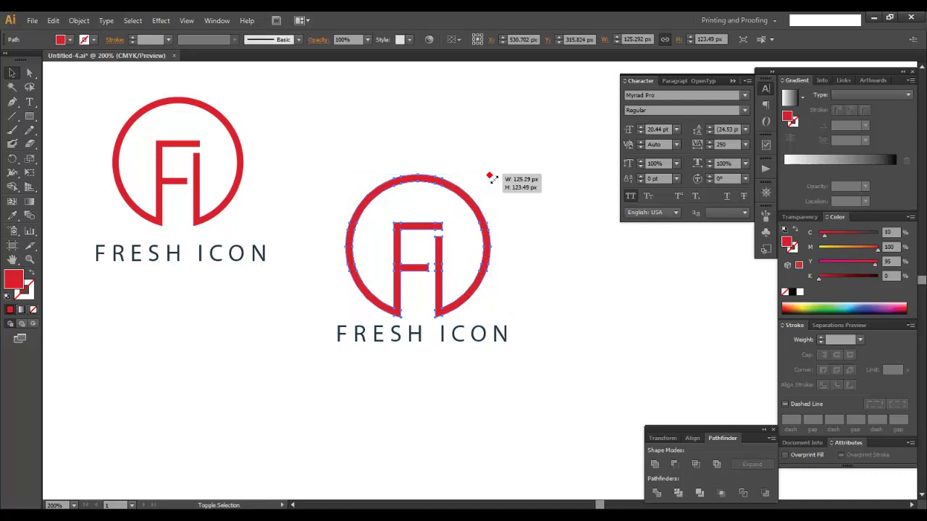
click(514, 182)
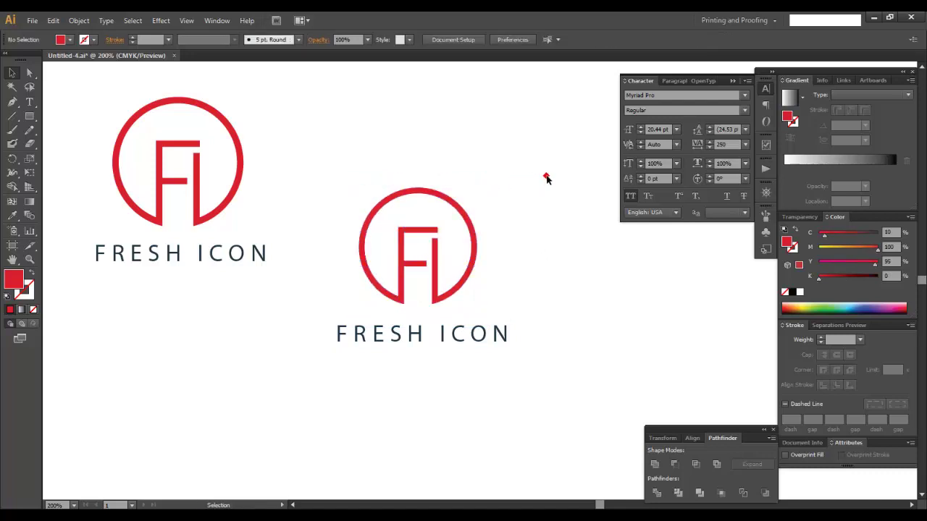
drag(567, 172, 354, 296)
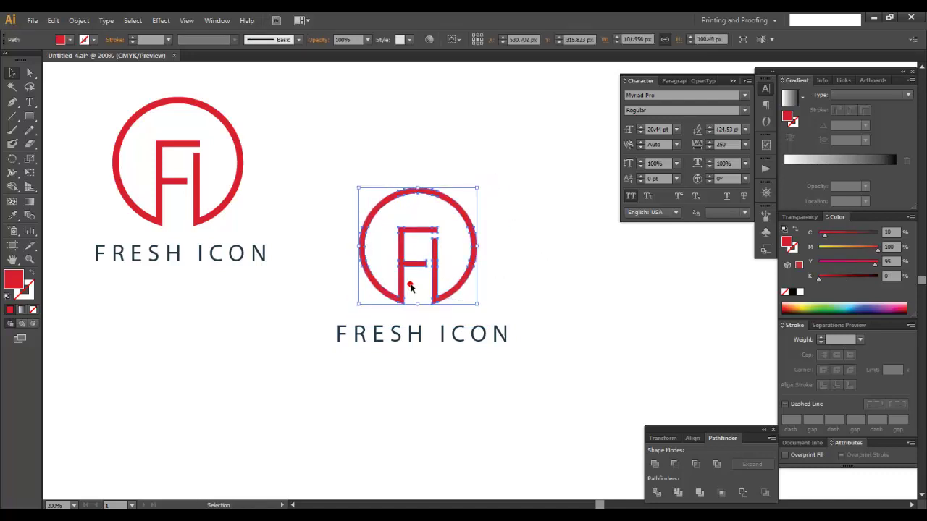
key(Down)
key(Down)
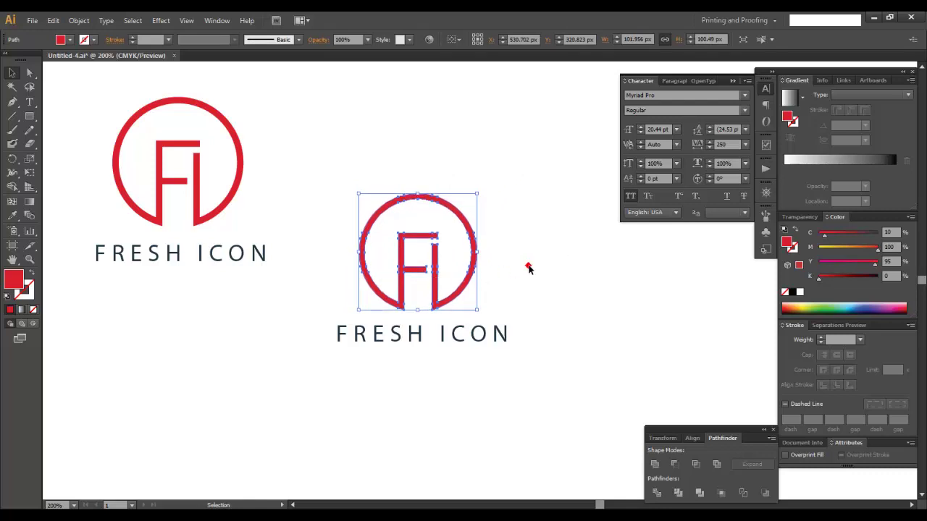
click(528, 265)
- Verify fill colours: wordmark dark #203643, FI circle red #DA202C
click(457, 332)
double_click(16, 279)
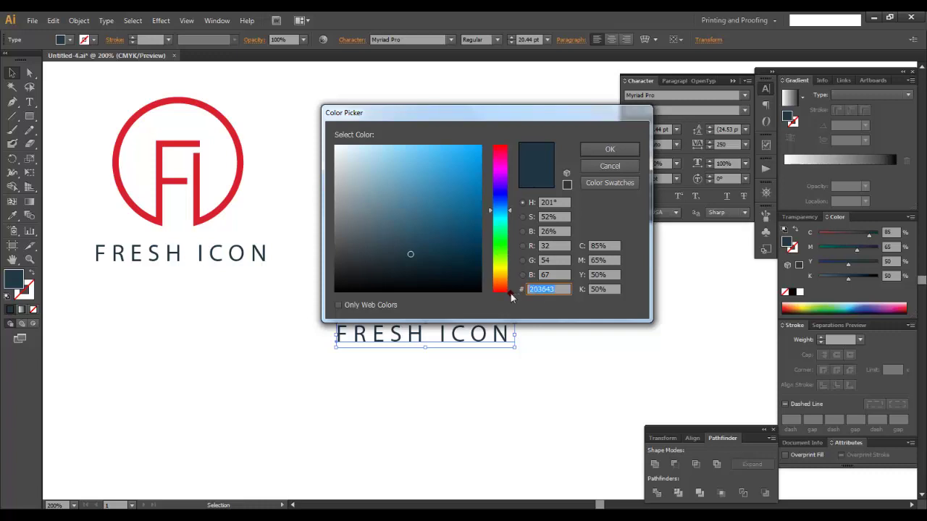
click(607, 150)
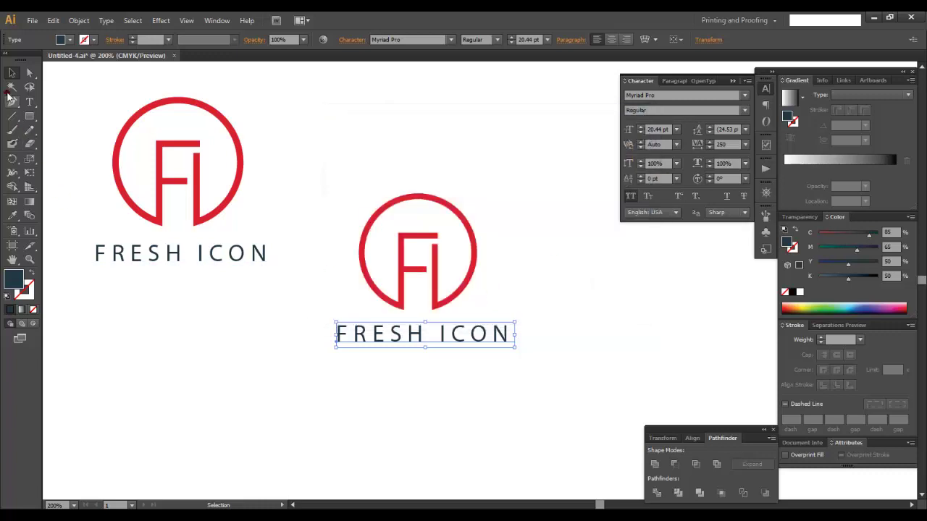
click(433, 197)
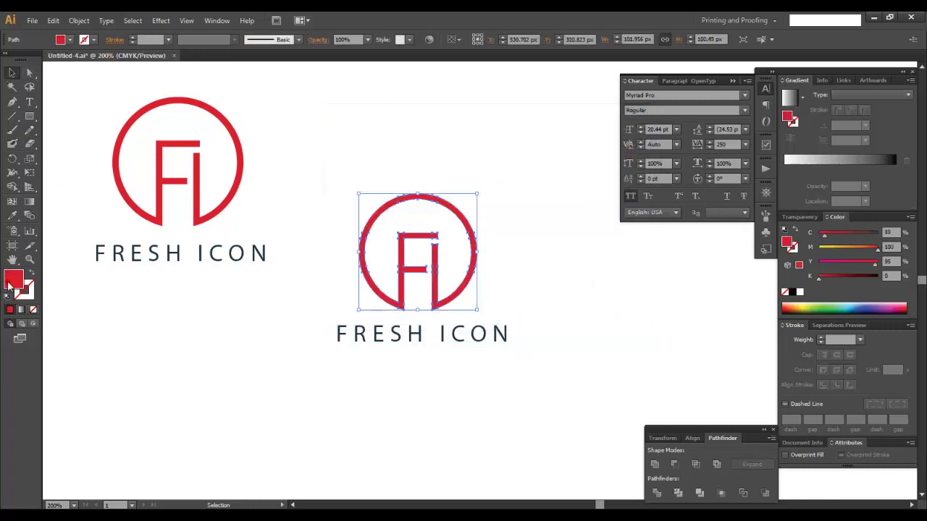
double_click(13, 280)
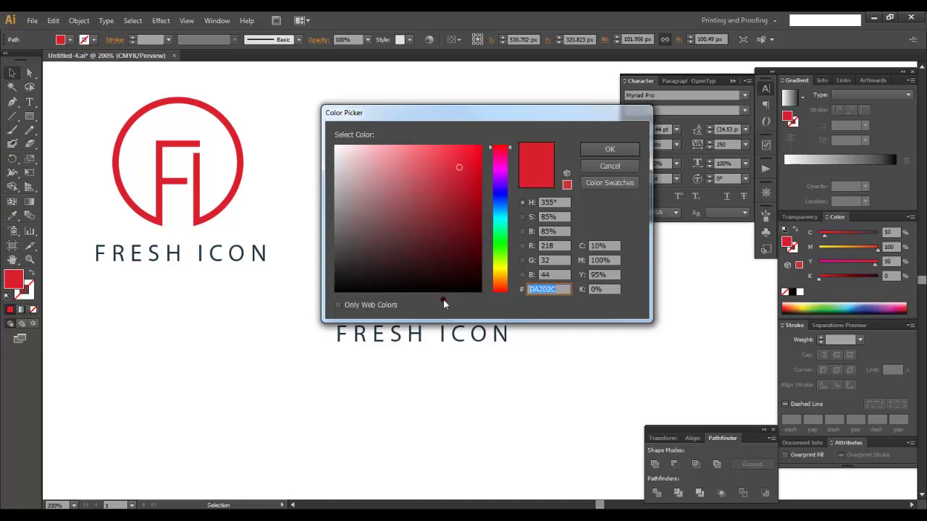
click(610, 149)
- Delete the reference logo and scale up the new logo, wordmark to 26.27 pt
drag(316, 119, 75, 309)
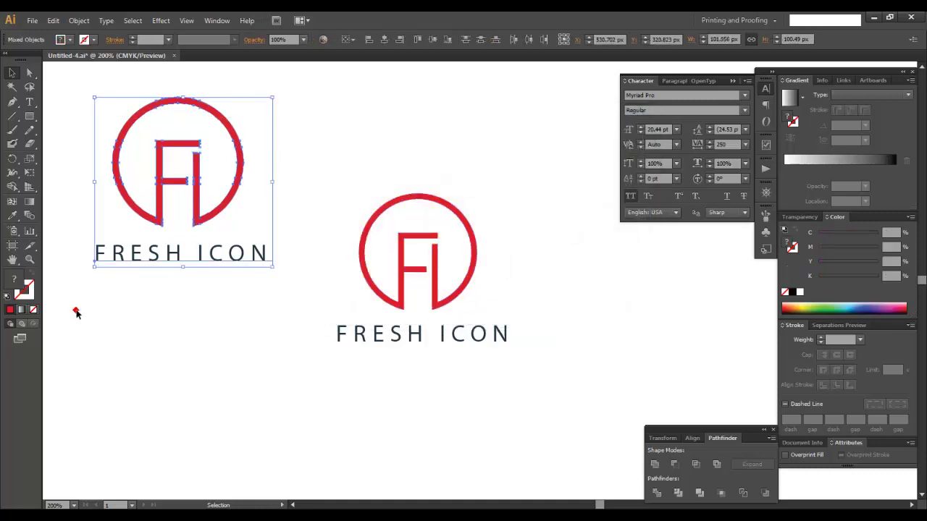
drag(544, 220, 379, 383)
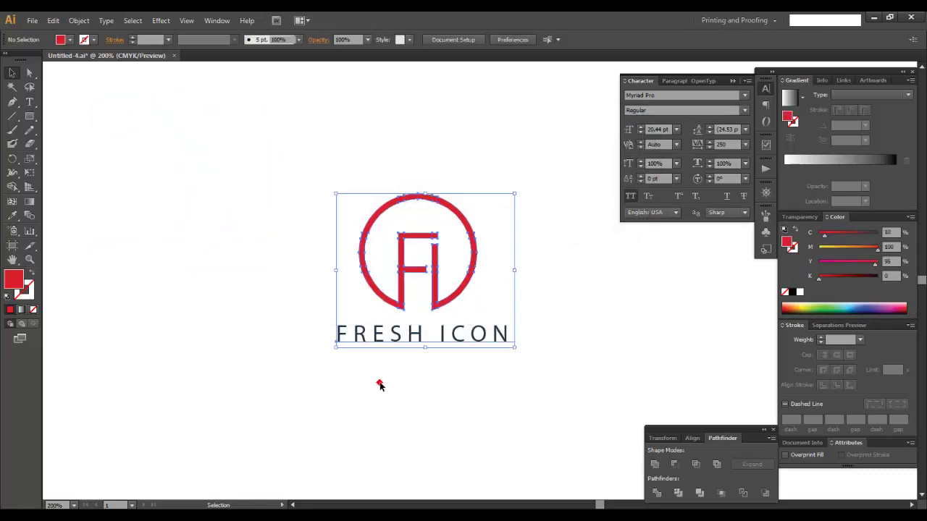
drag(514, 194, 596, 140)
mouse_move(517, 254)
mouse_down()
mouse_move(477, 253)
mouse_move(491, 244)
mouse_up()
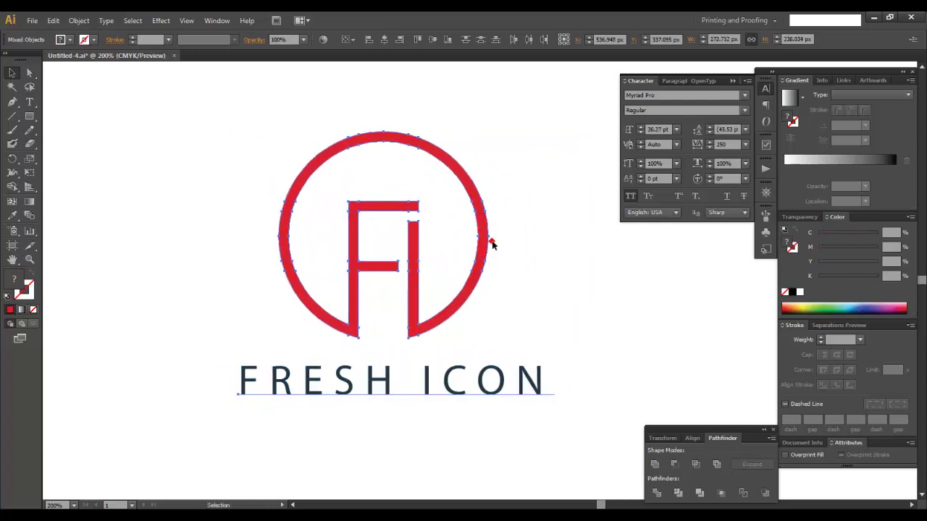
click(491, 245)
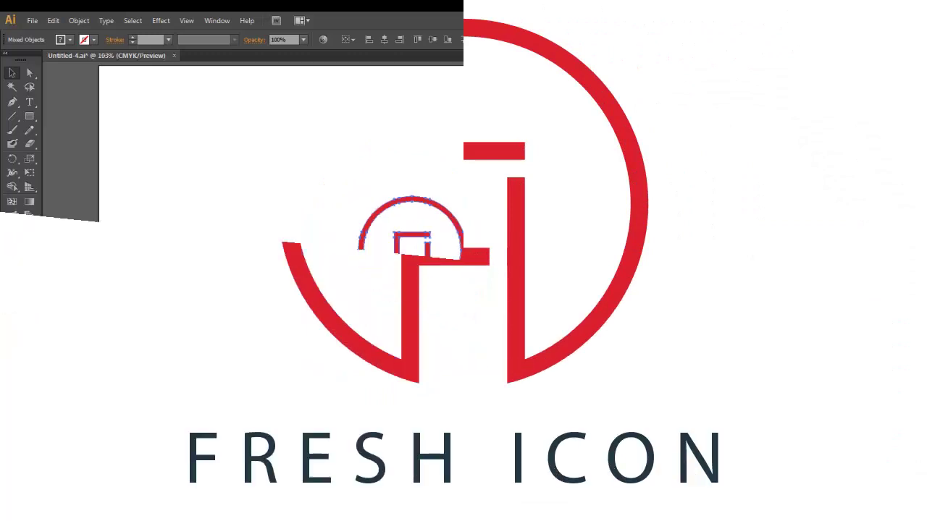